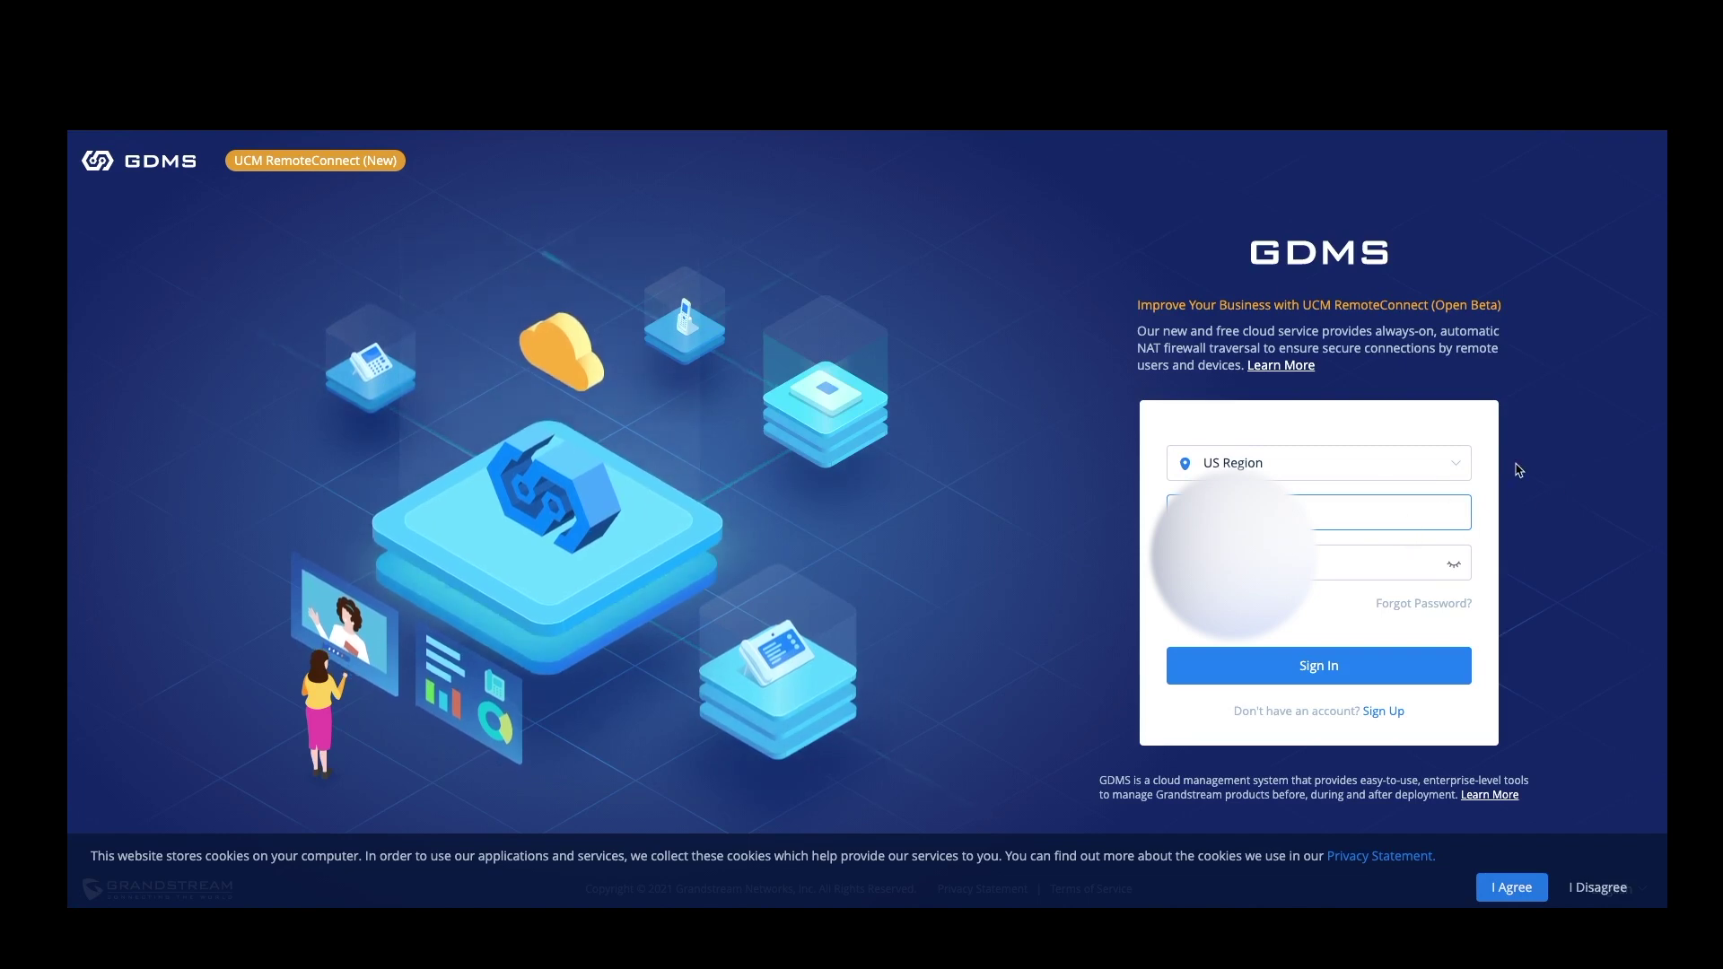
- Sign in to the US Region GDMS account with username and password
left_click(1318, 666)
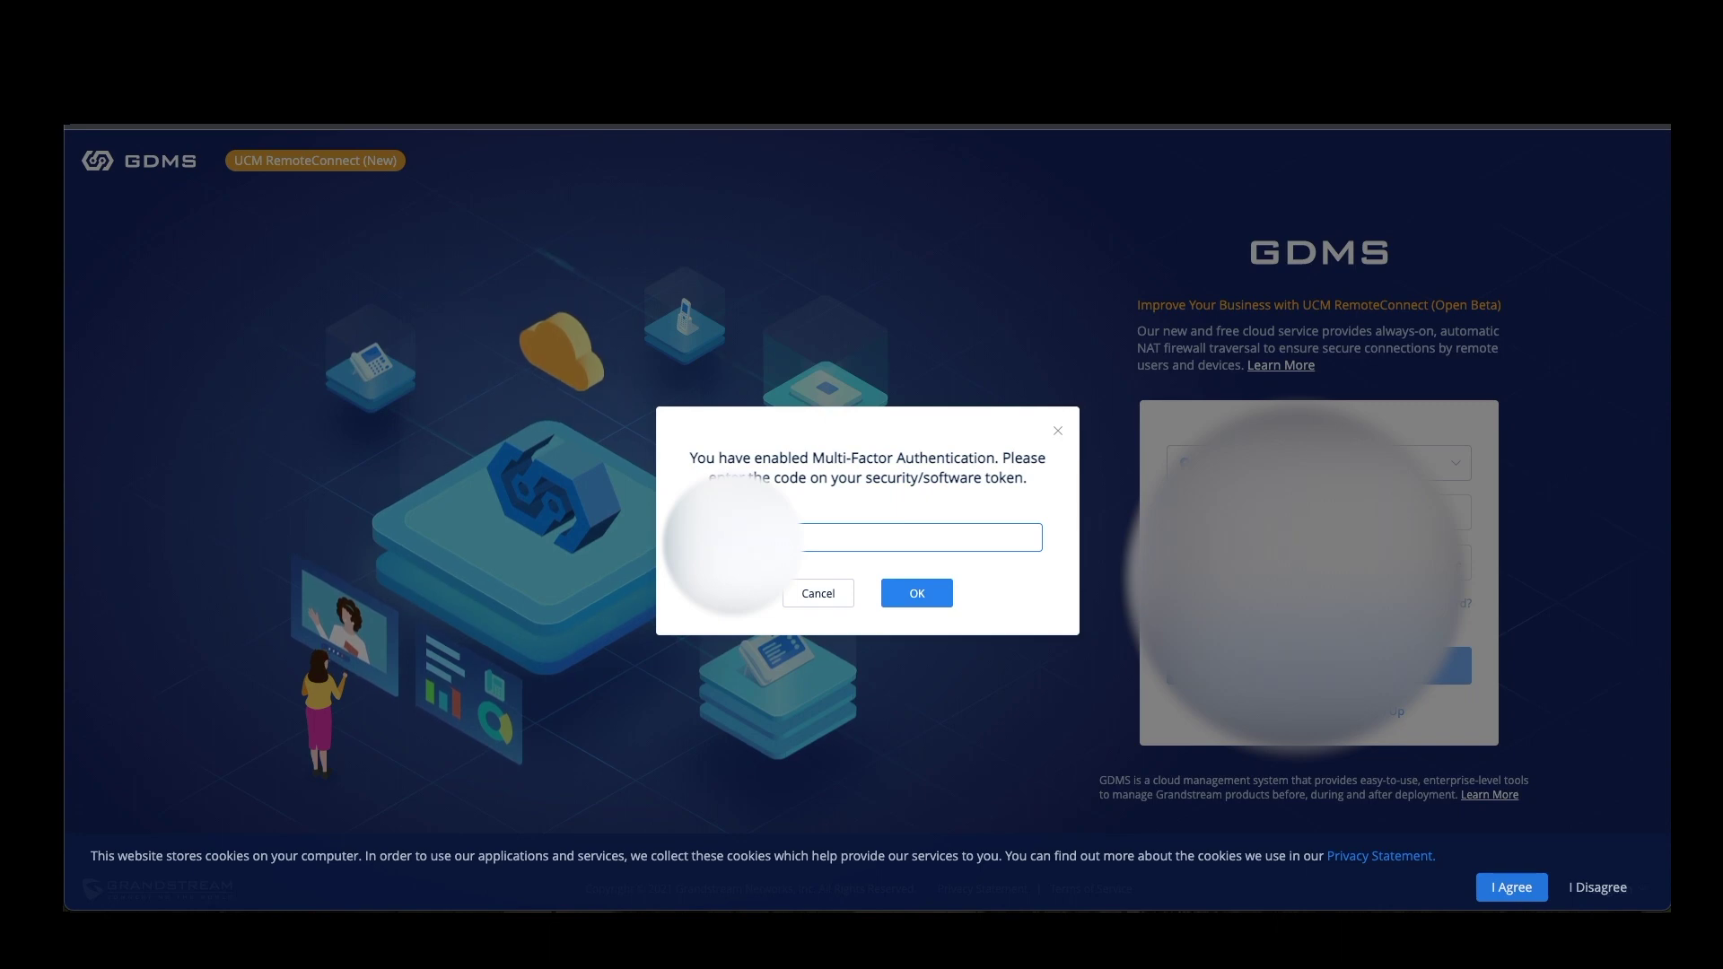
- Submit the MFA token code and expand the UCMRC section in the sidebar
key("Return")
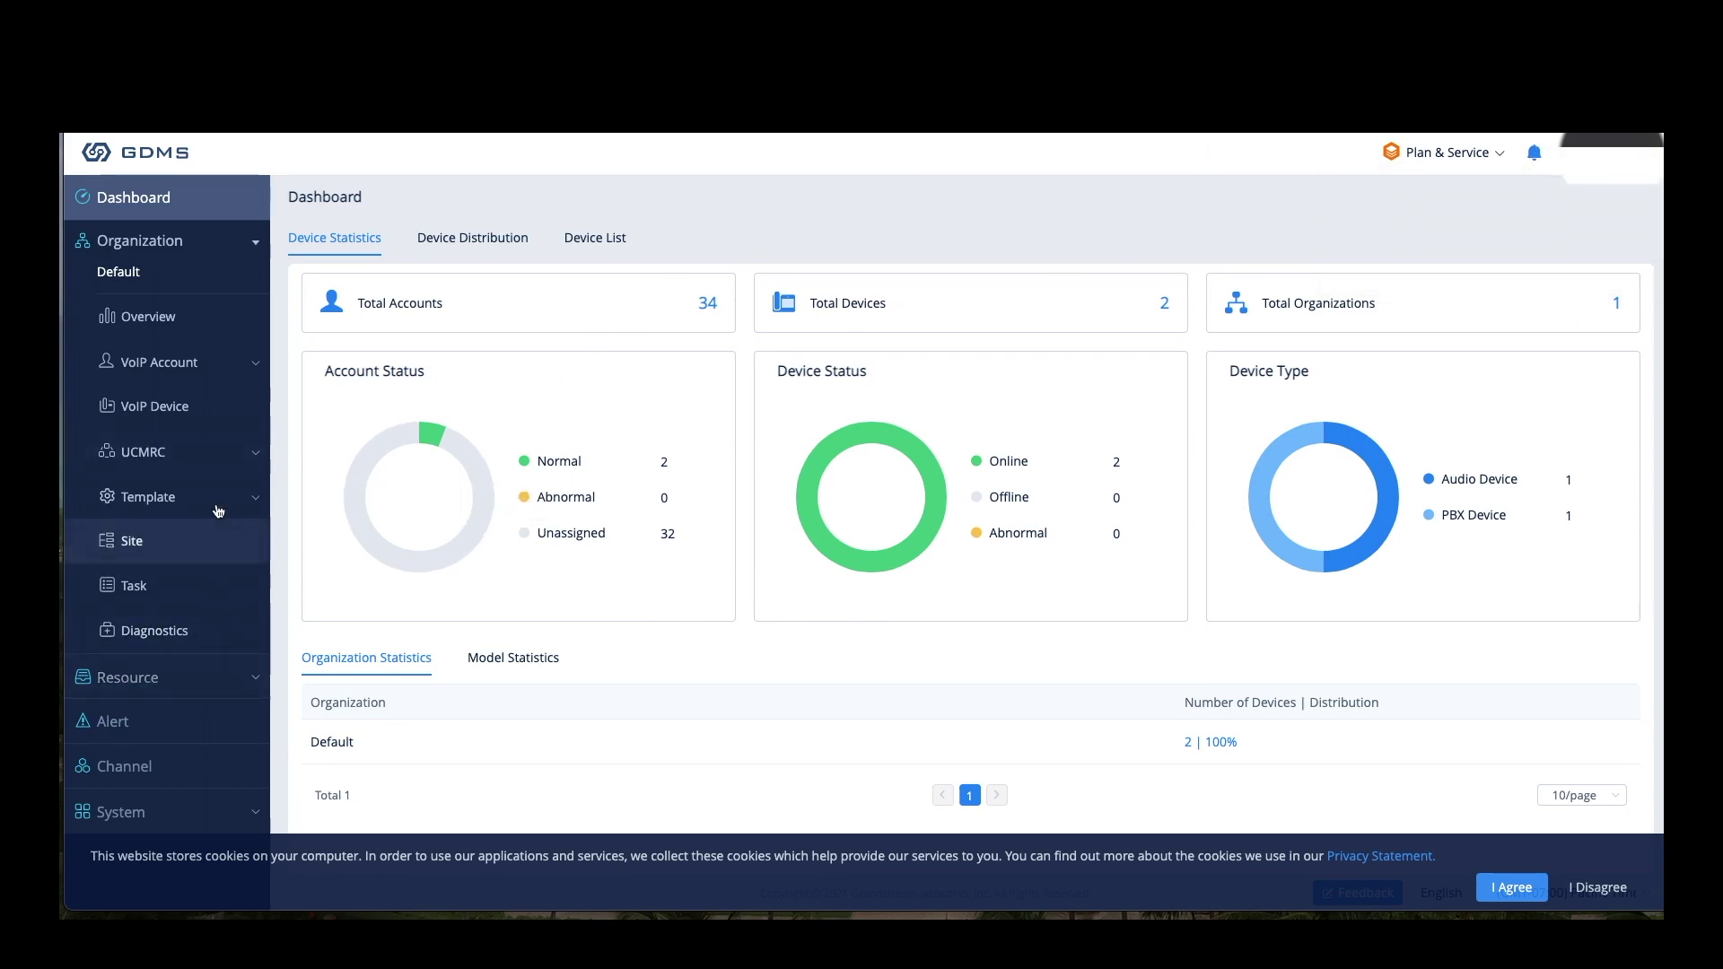
left_click(243, 454)
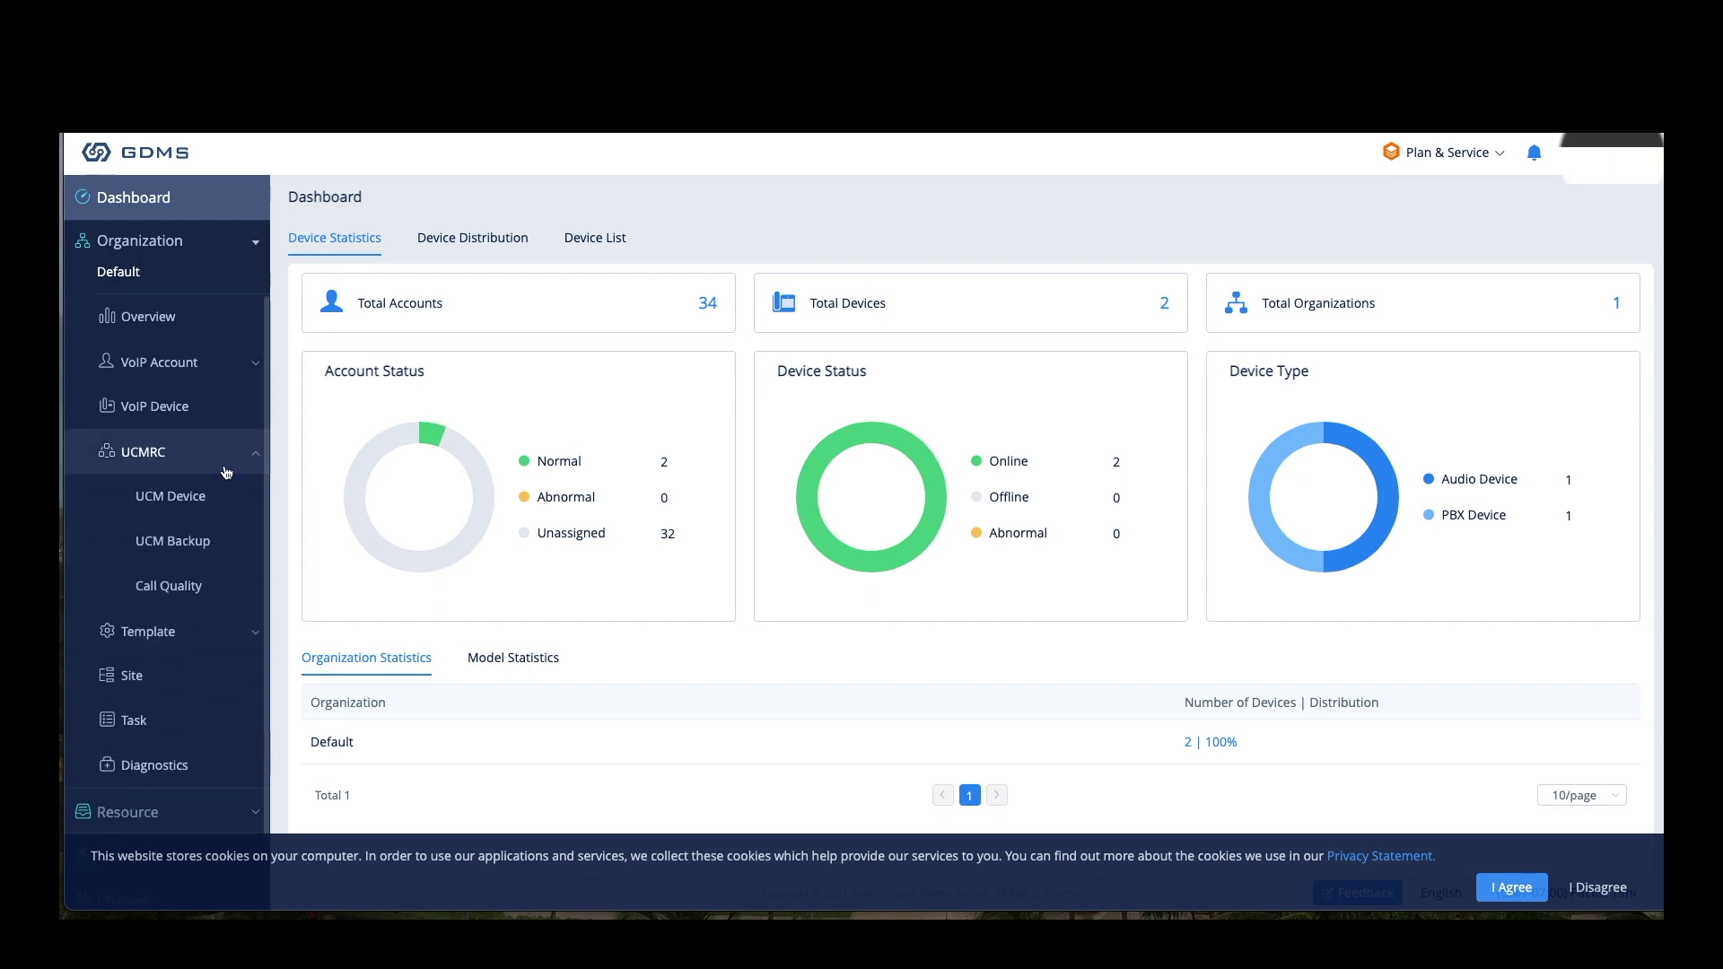
- Open the UCM Device list under UCMRC to remotely access the UCM6302
left_click(190, 498)
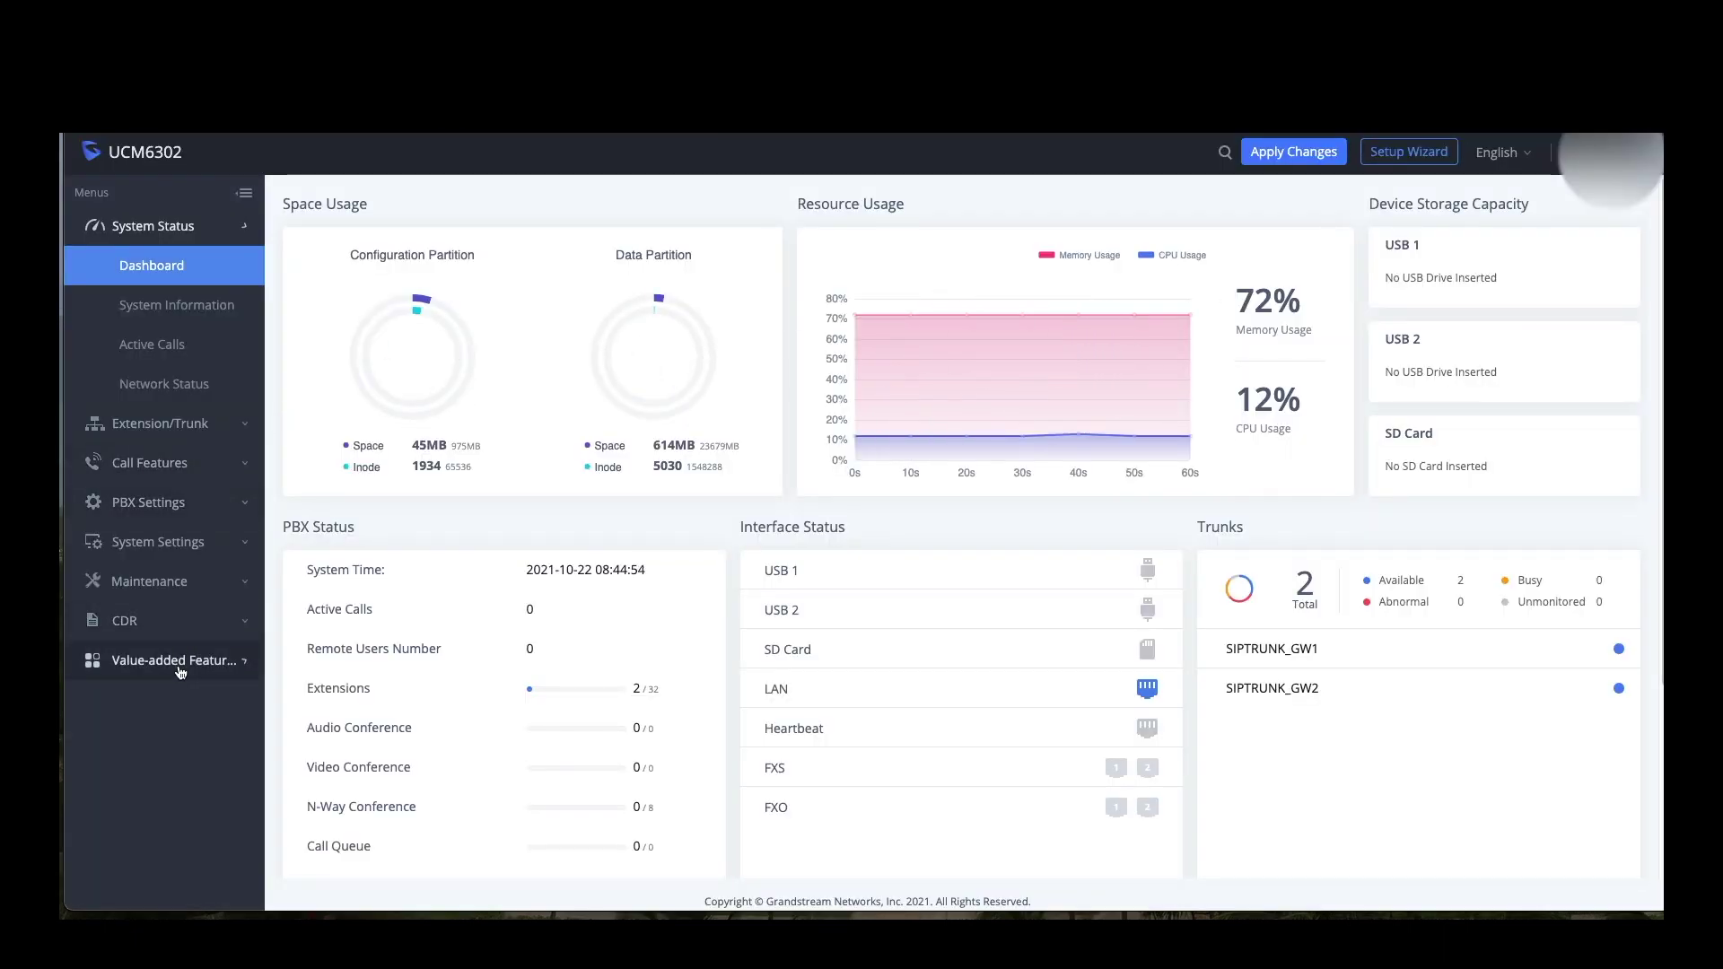
- Open UCM RemoteConnect under Value-added Features to view the plan details
left_click(180, 668)
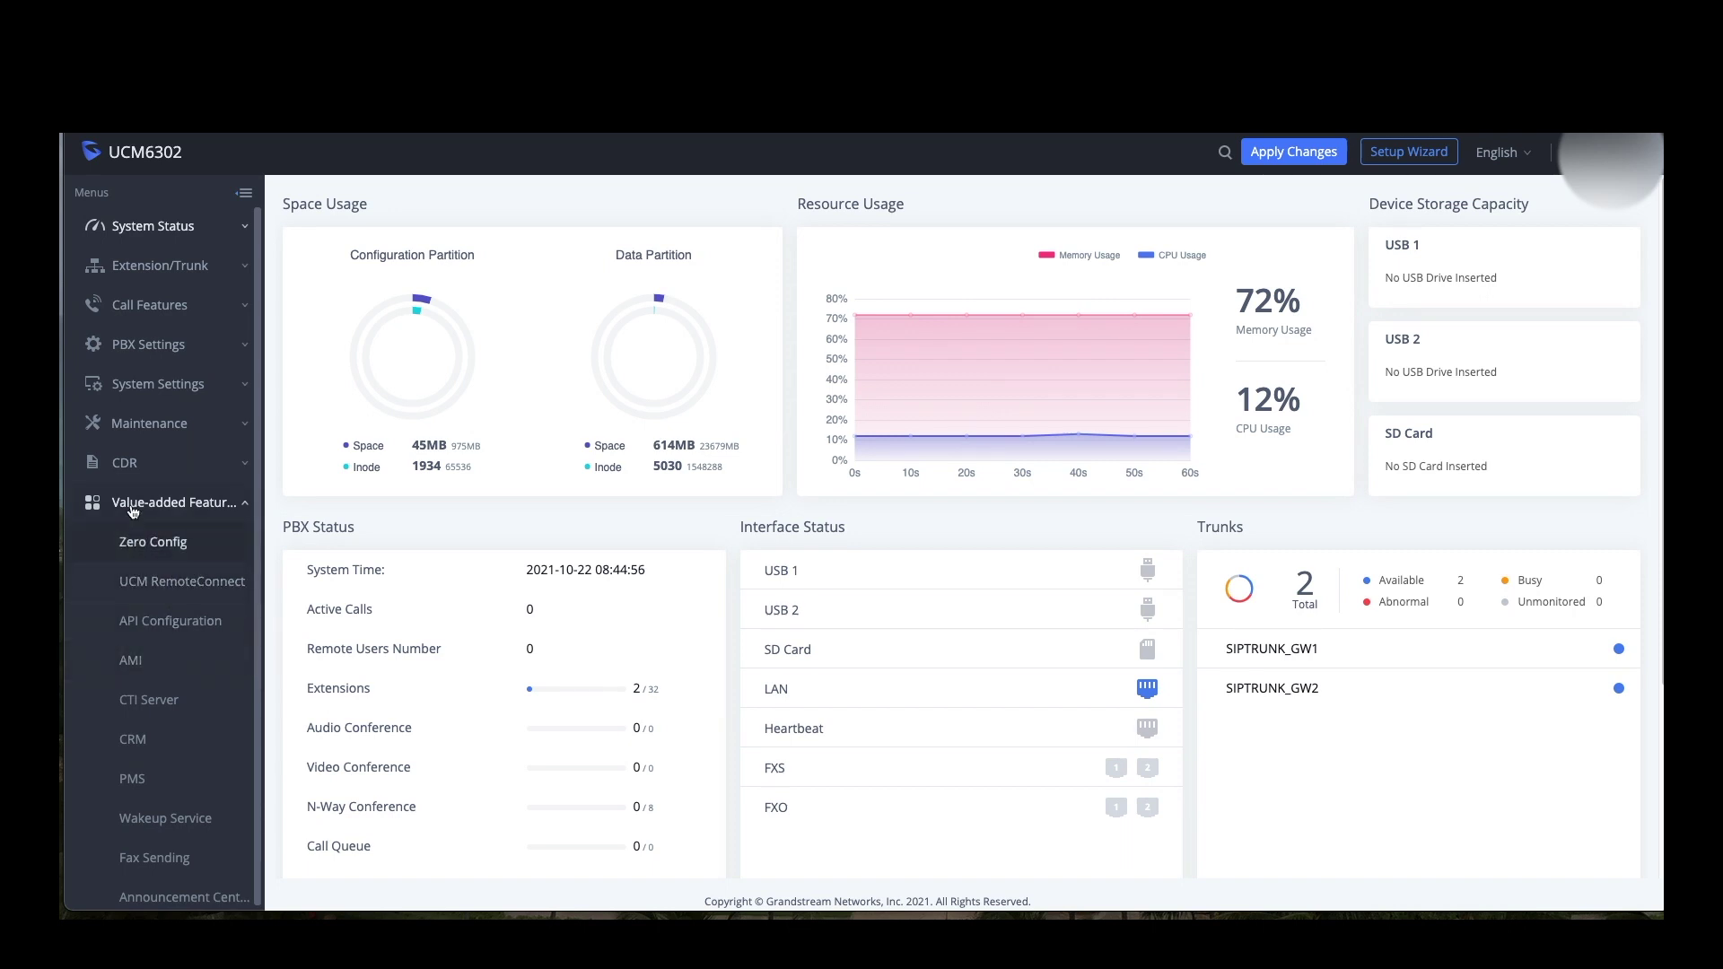
left_click(182, 586)
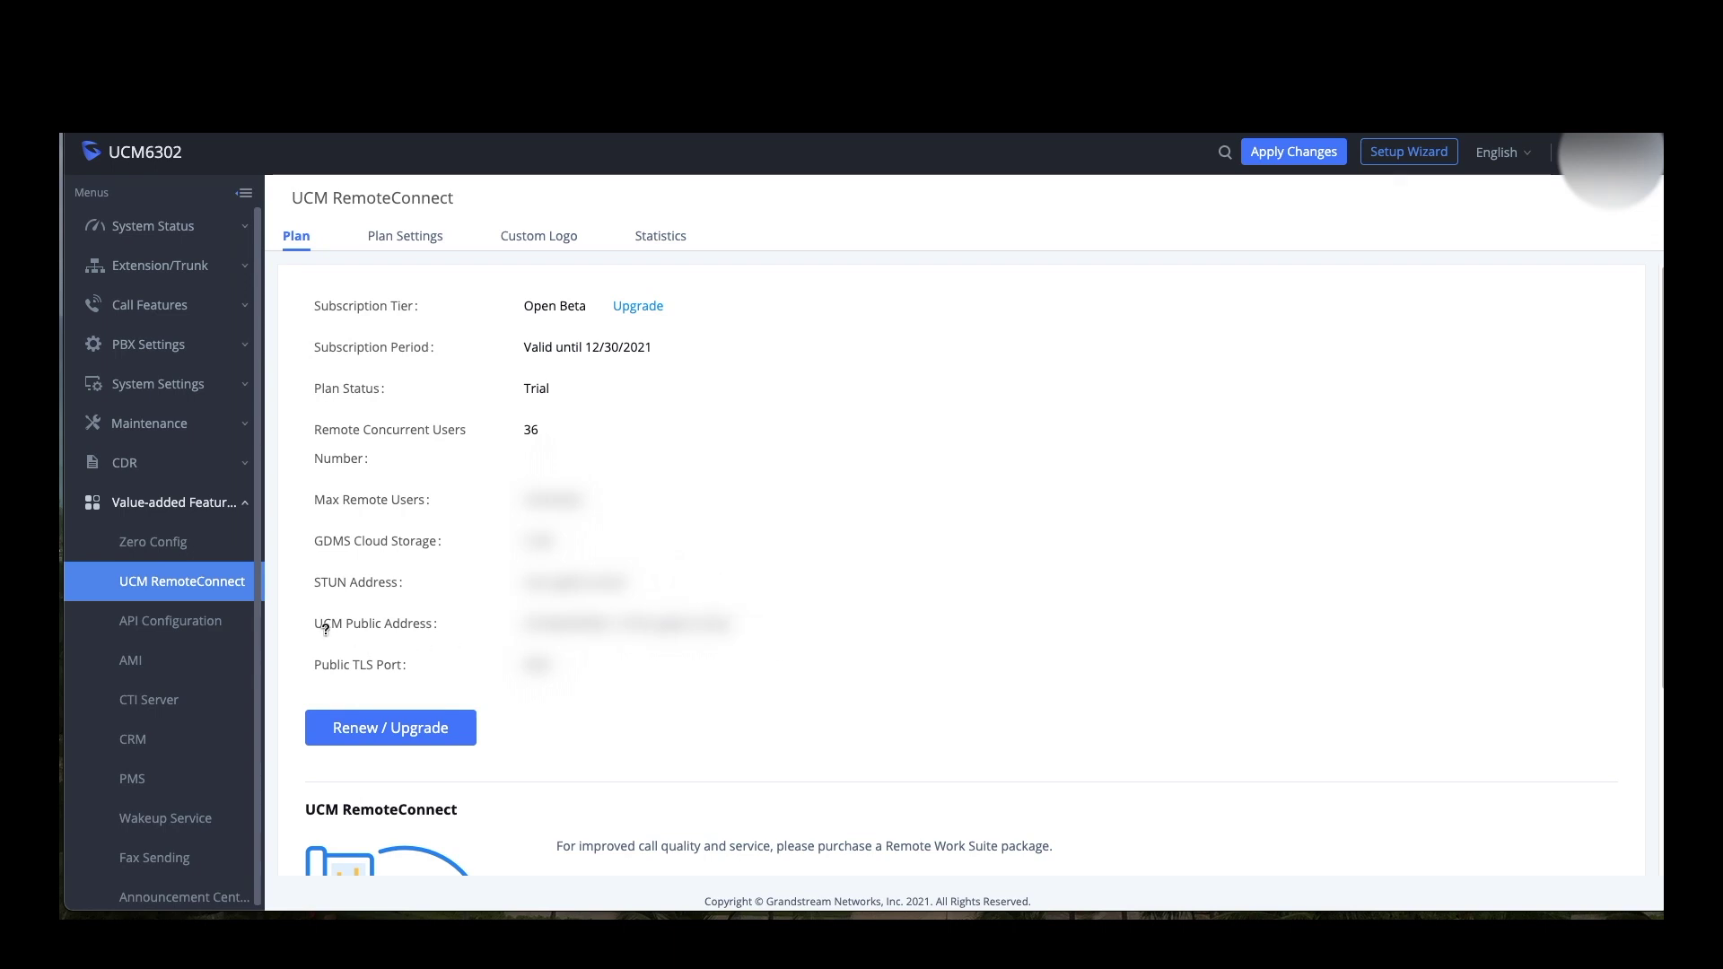
left_click_drag(315, 628, 435, 629)
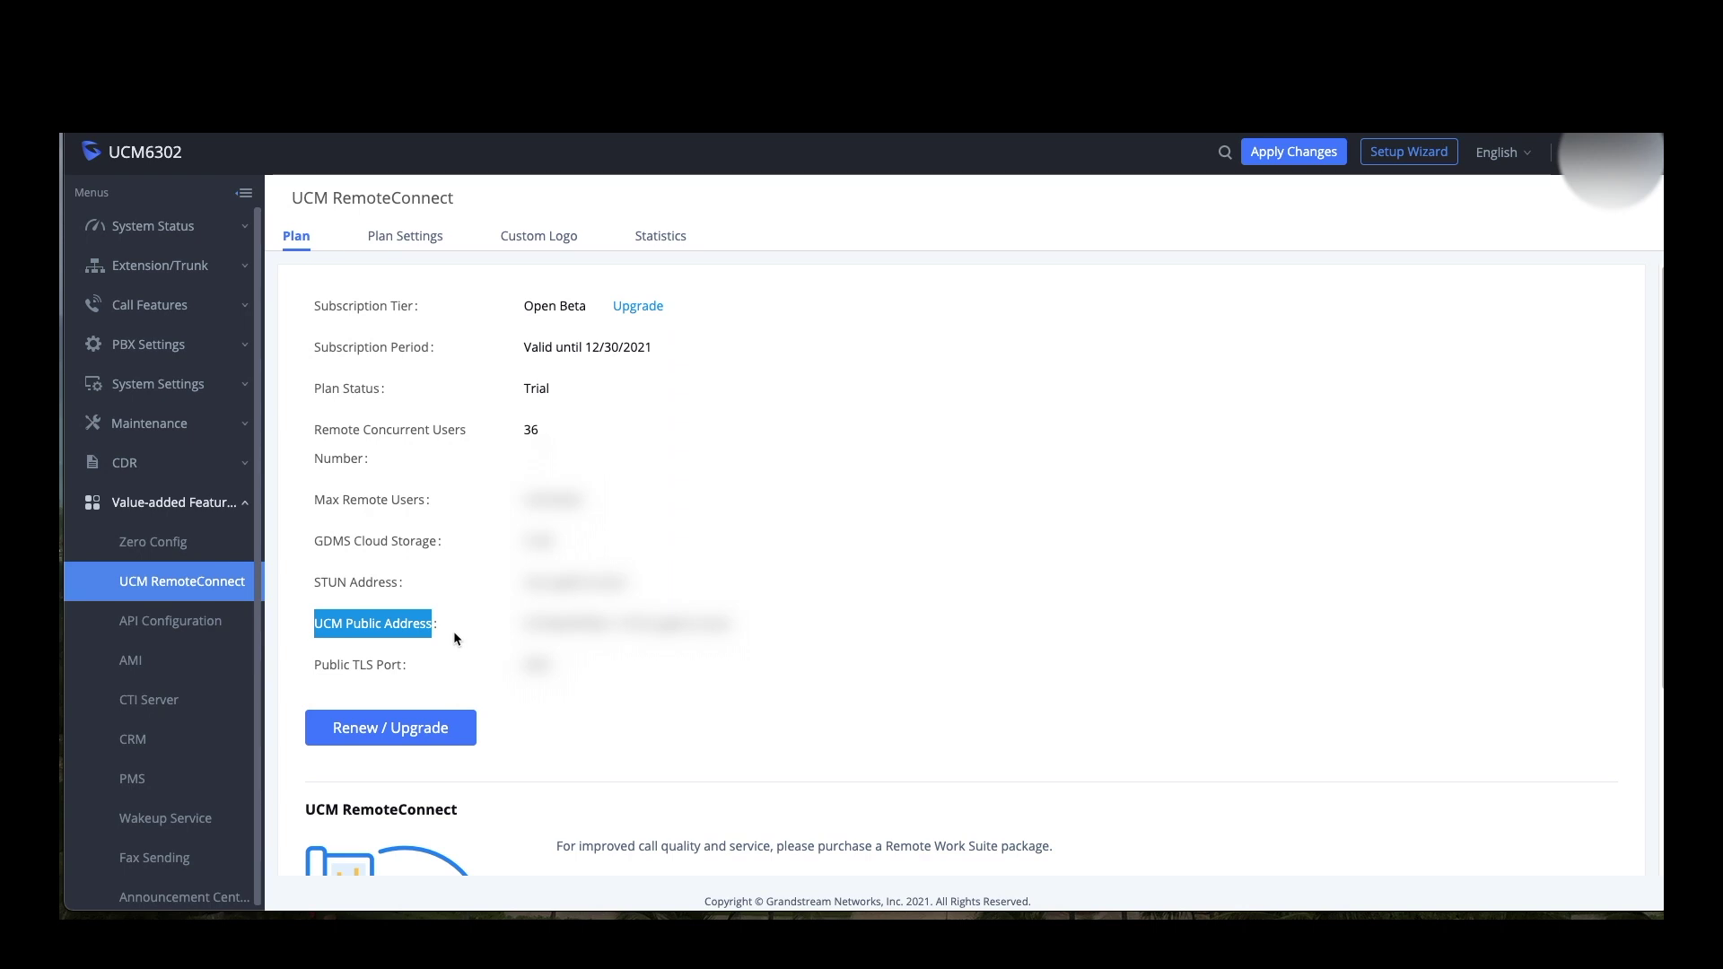
left_click_drag(314, 585, 419, 584)
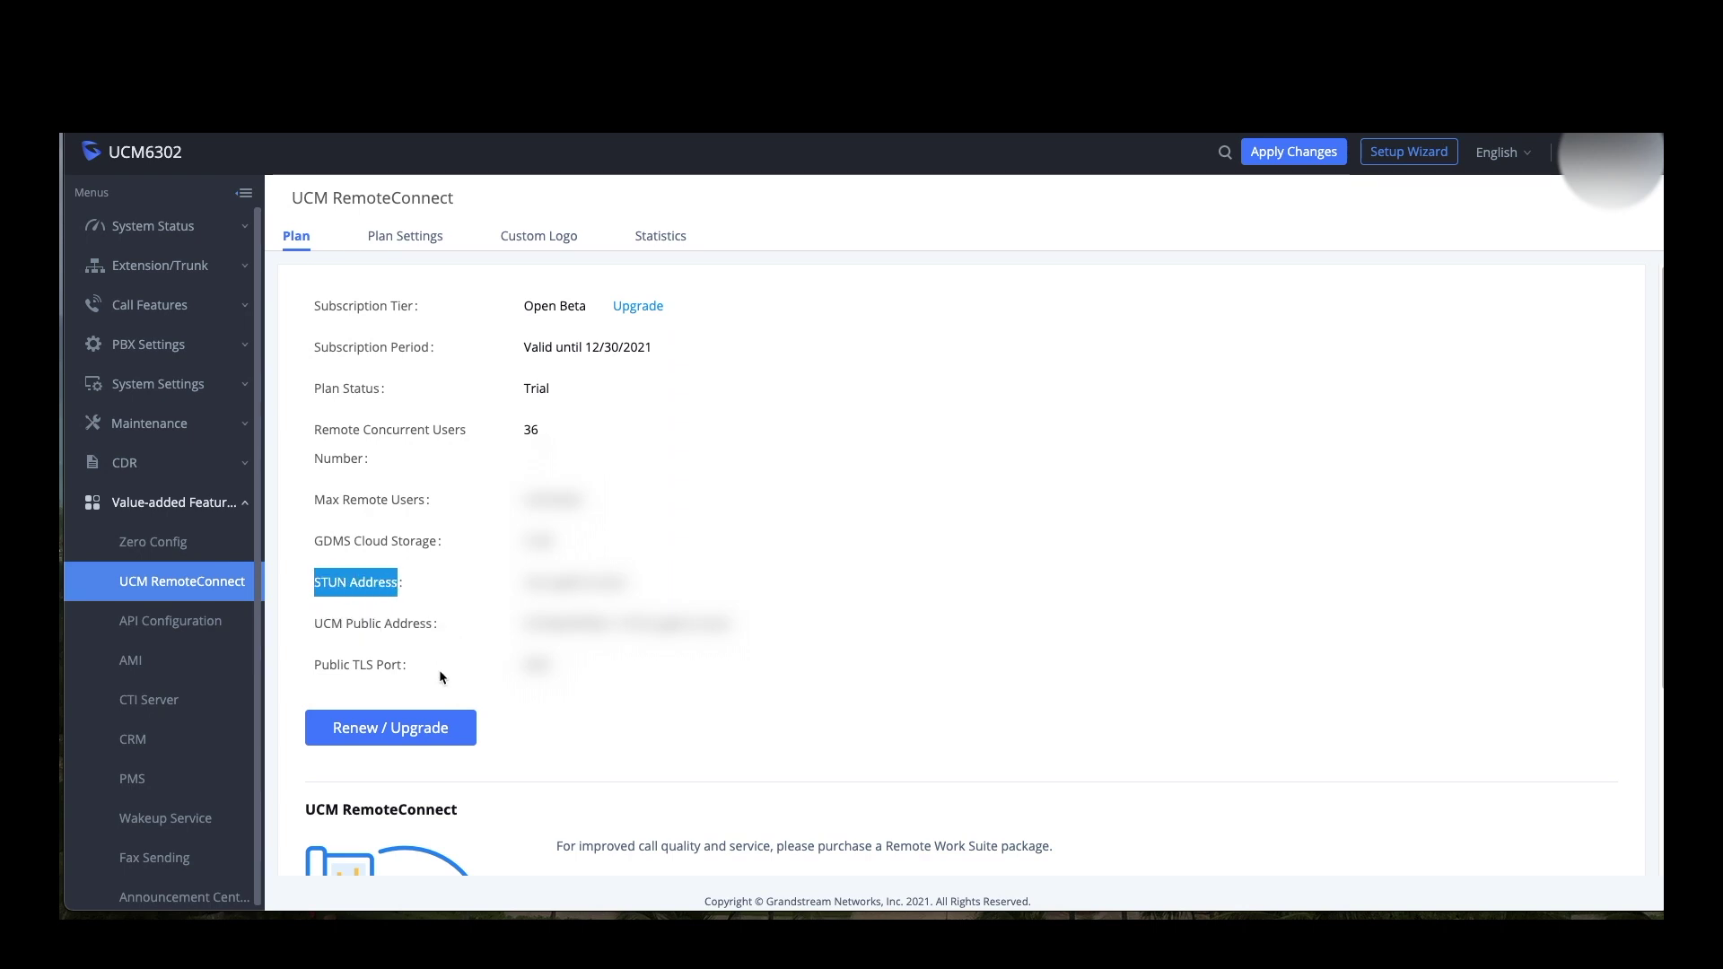
left_click_drag(311, 666, 414, 673)
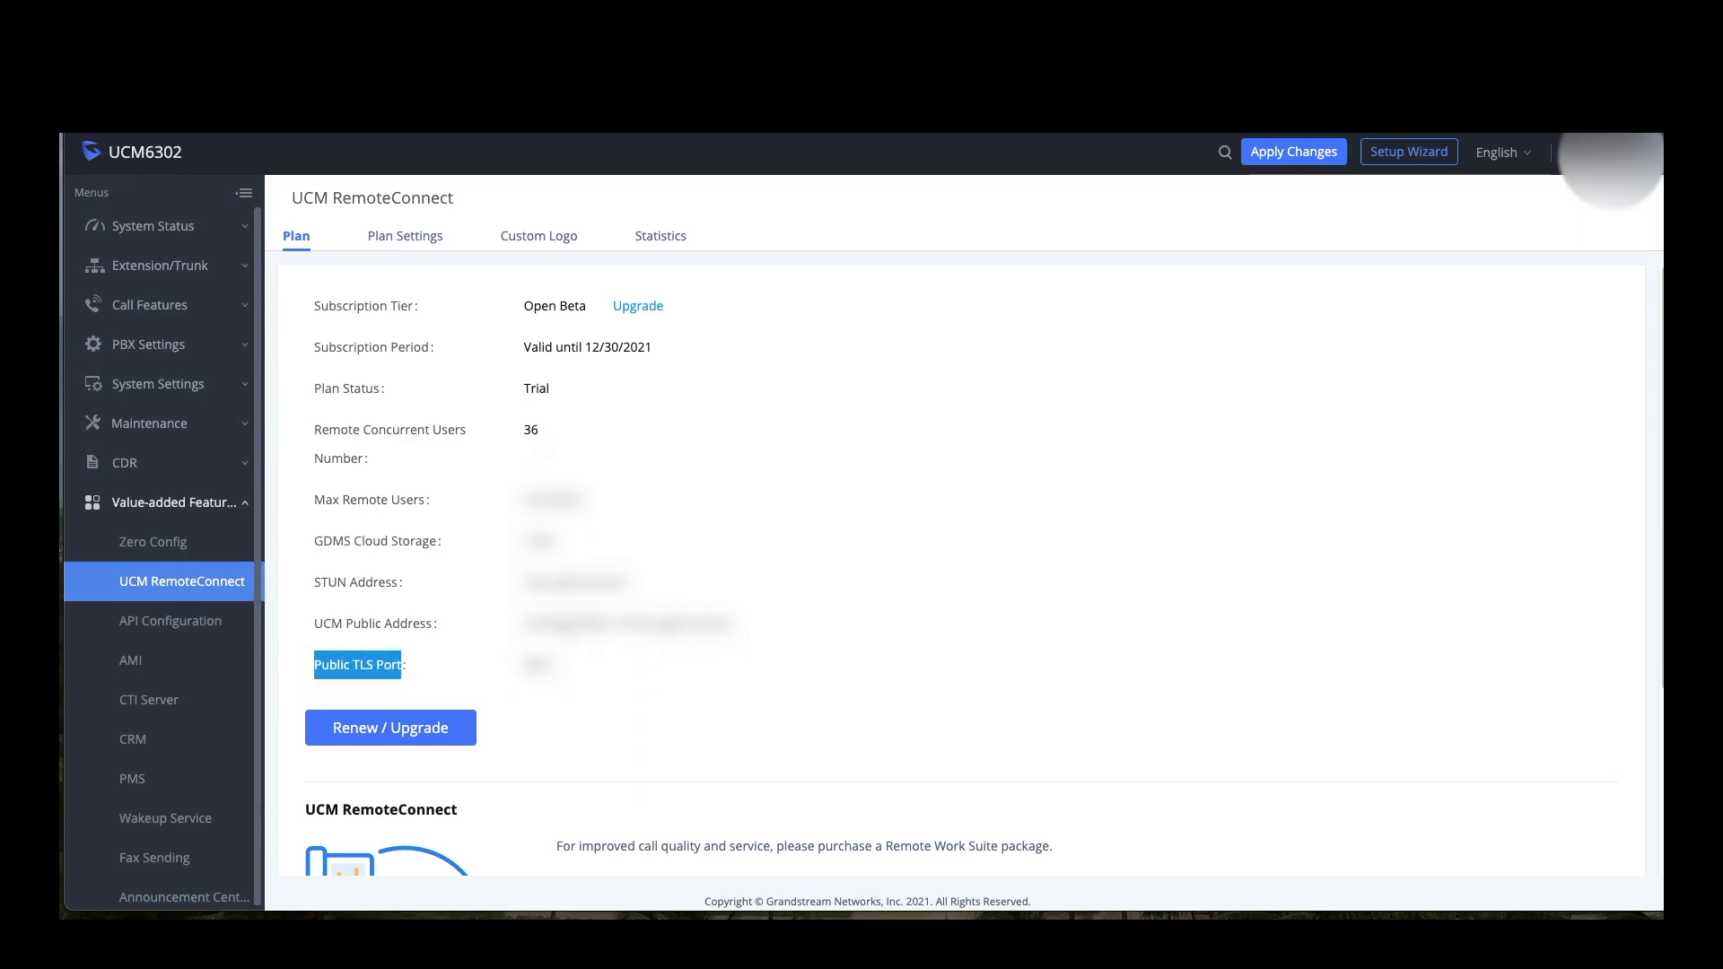
left_click_drag(525, 582, 549, 669)
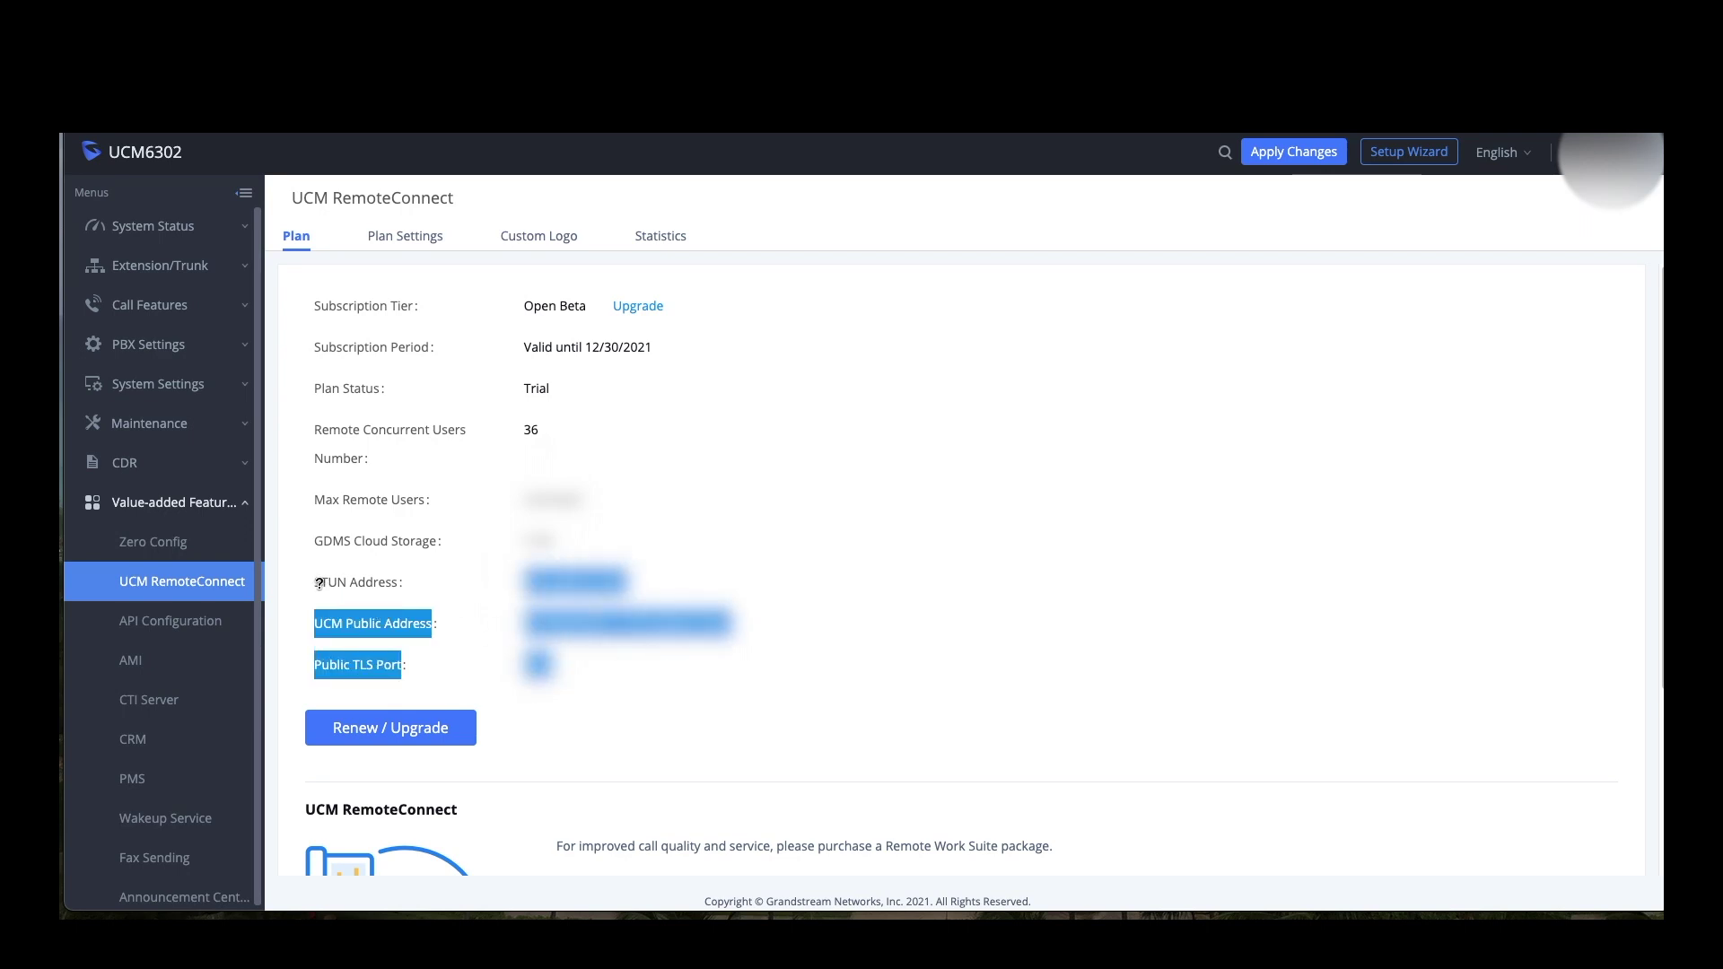
left_click(315, 578)
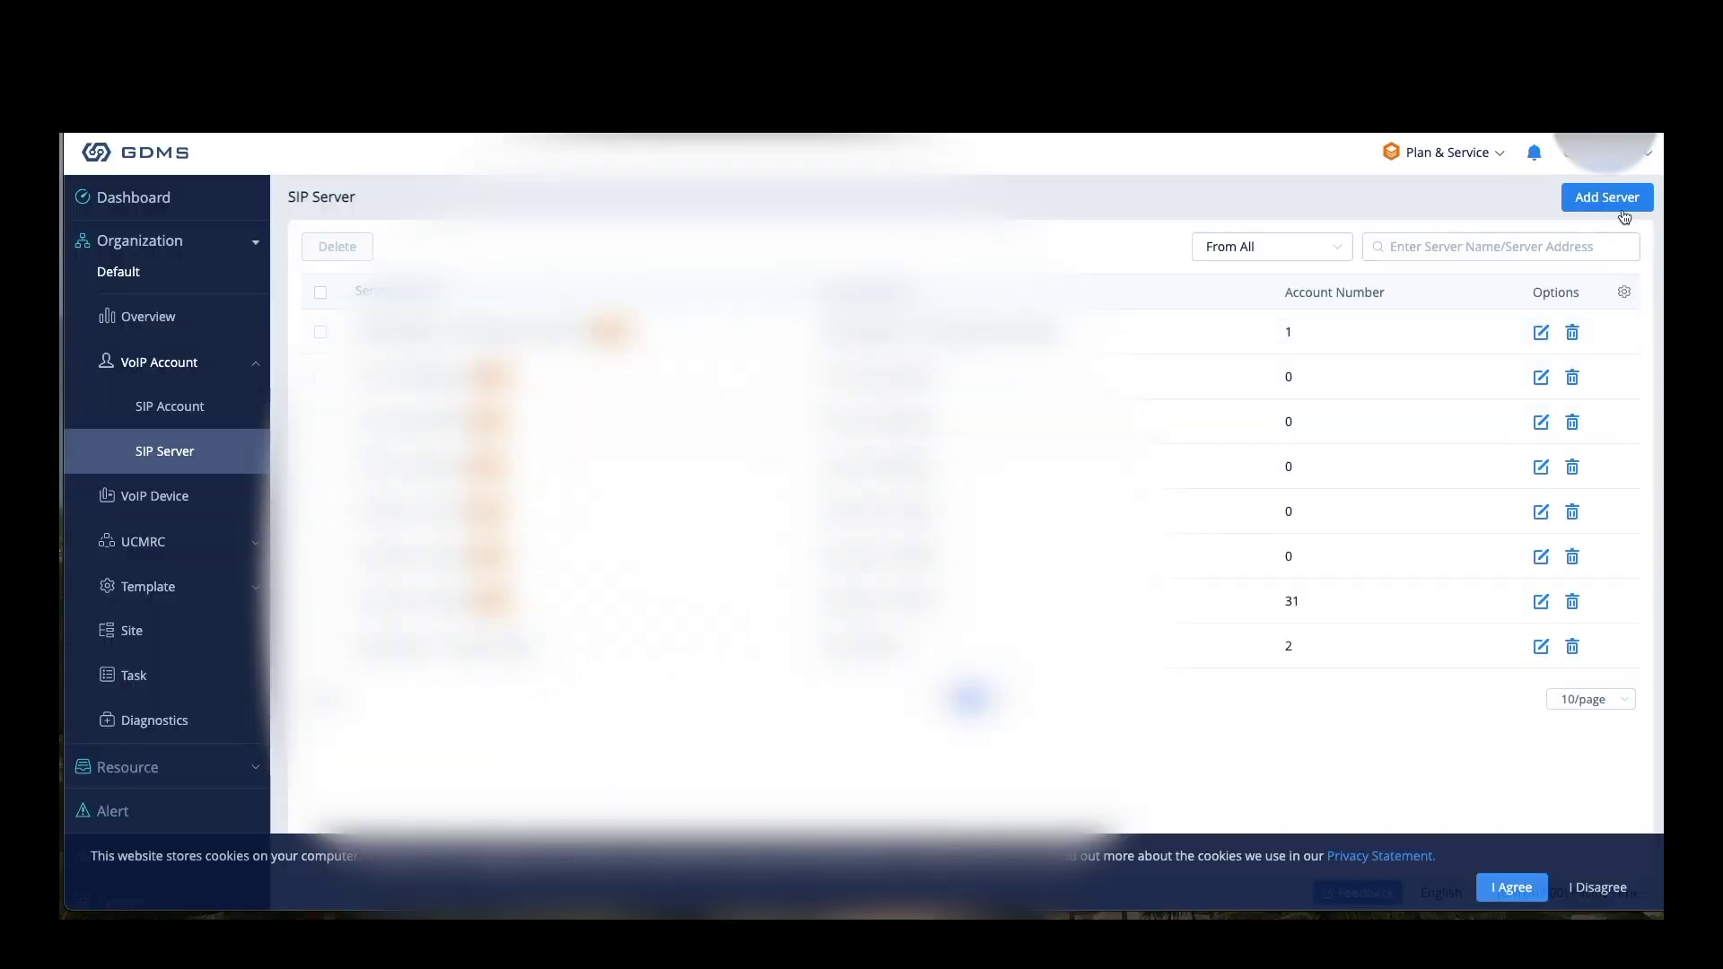
- Start a new SIP server entry, selecting its server name and SIP server address fields
left_click(1623, 204)
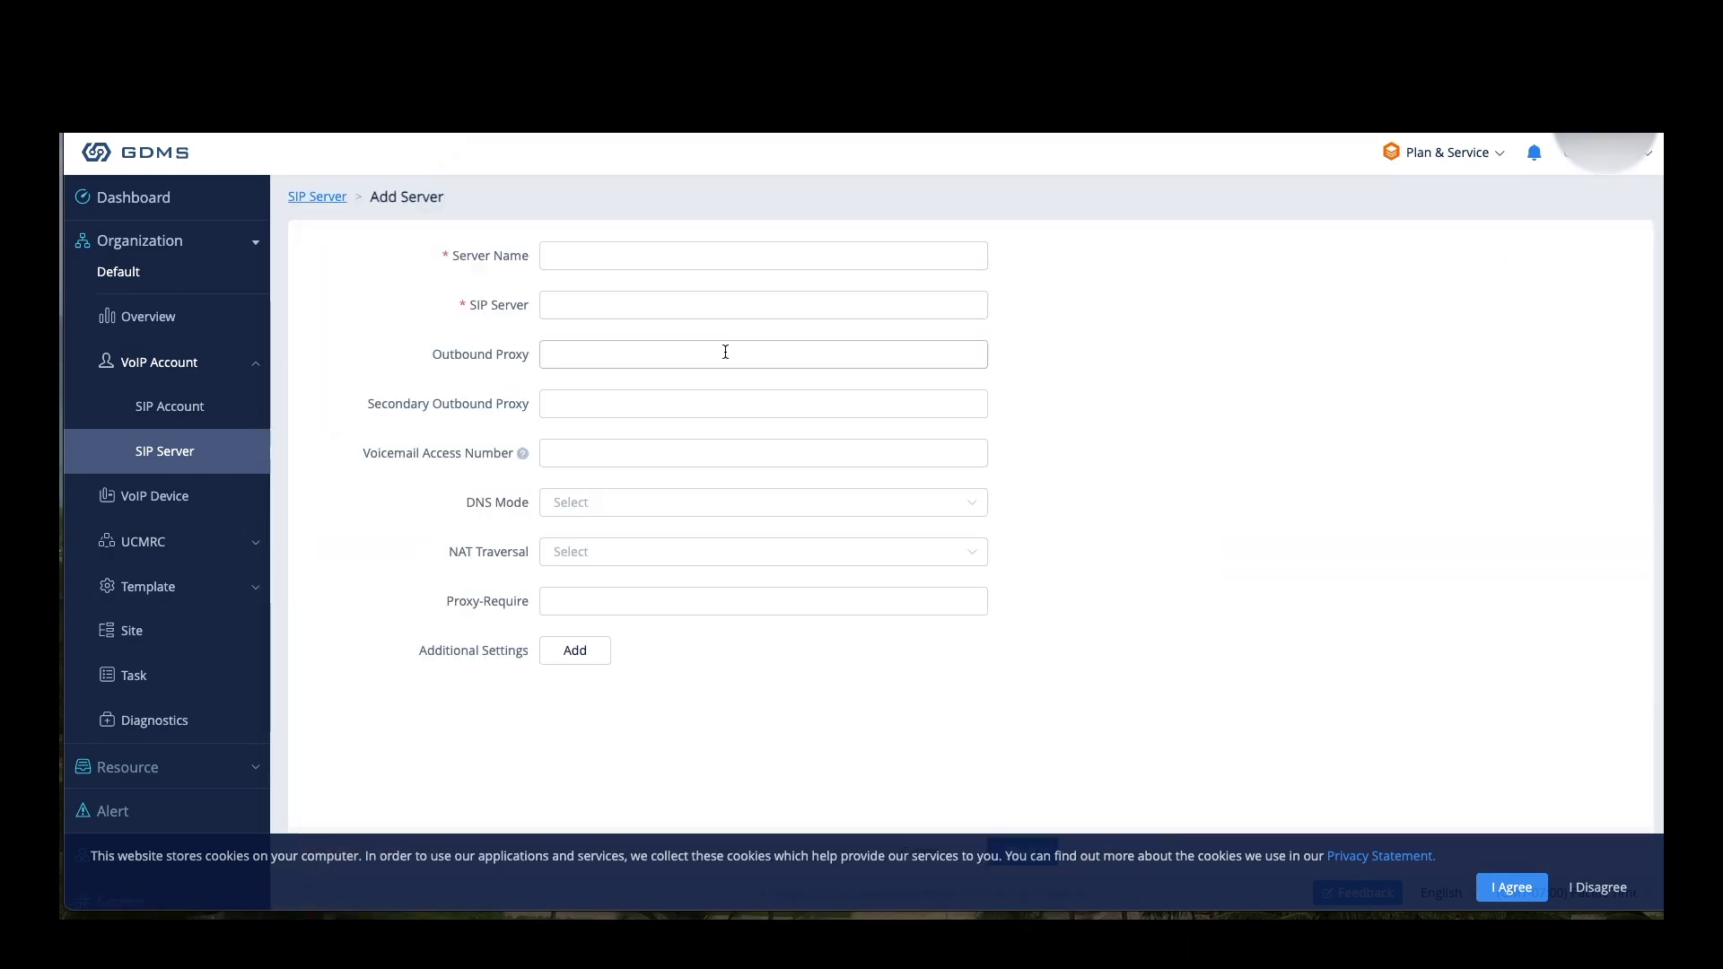
left_click(580, 248)
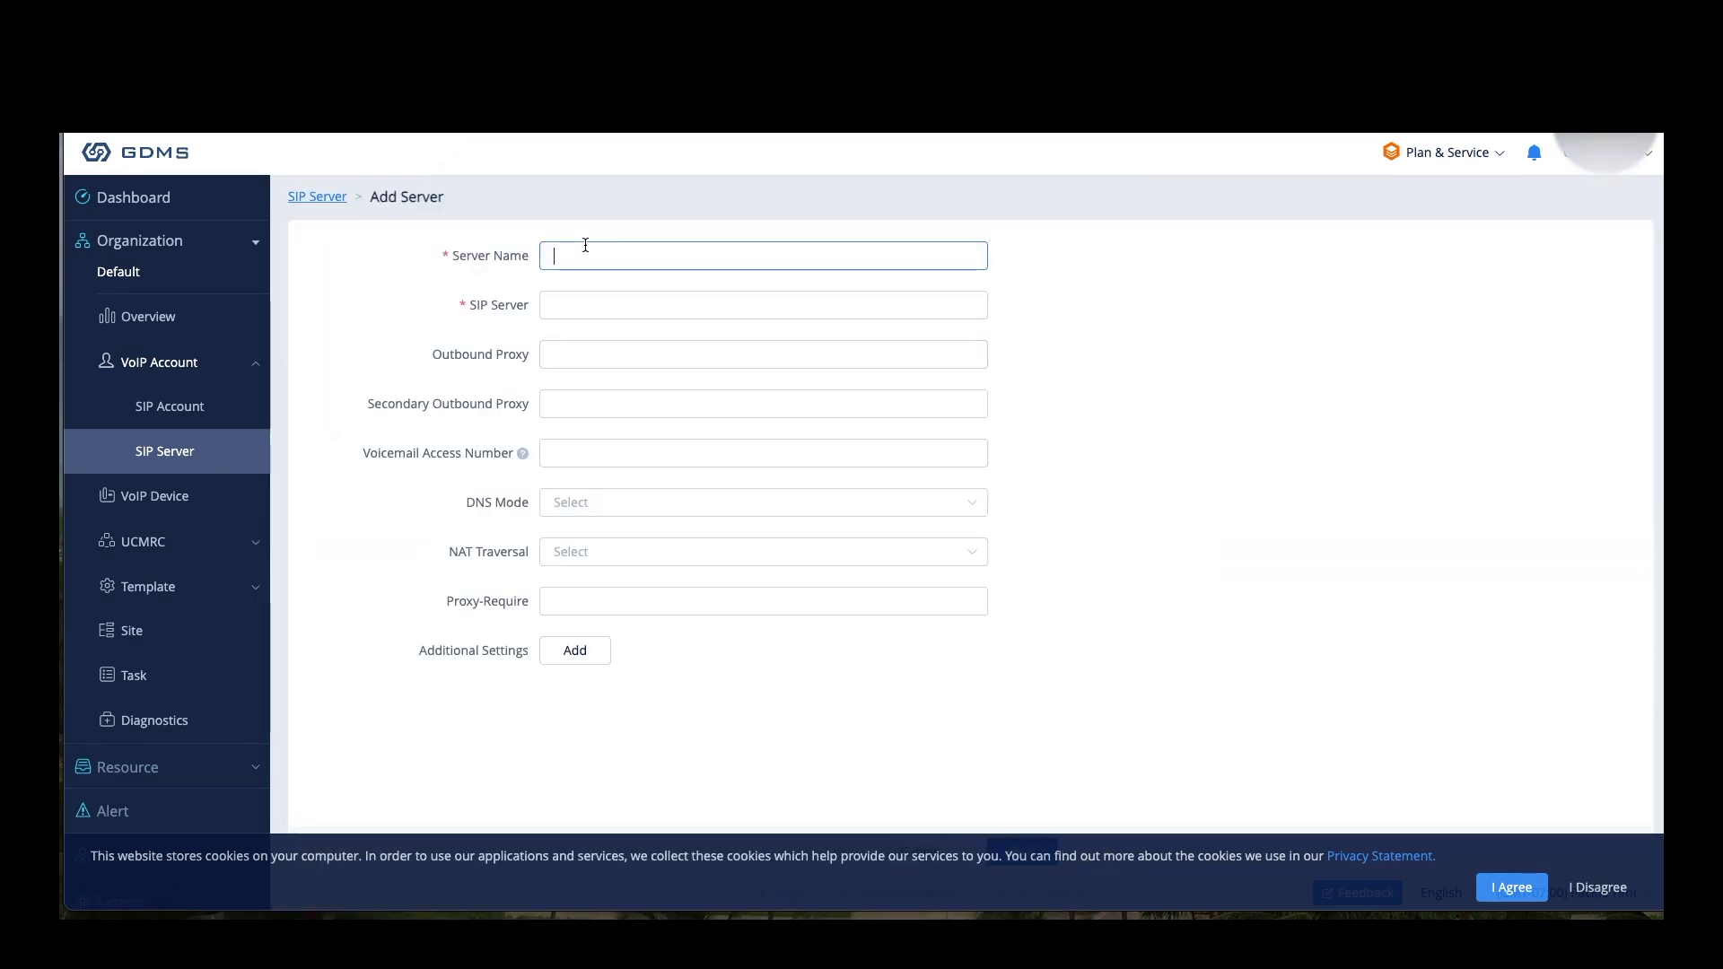
left_click(576, 303)
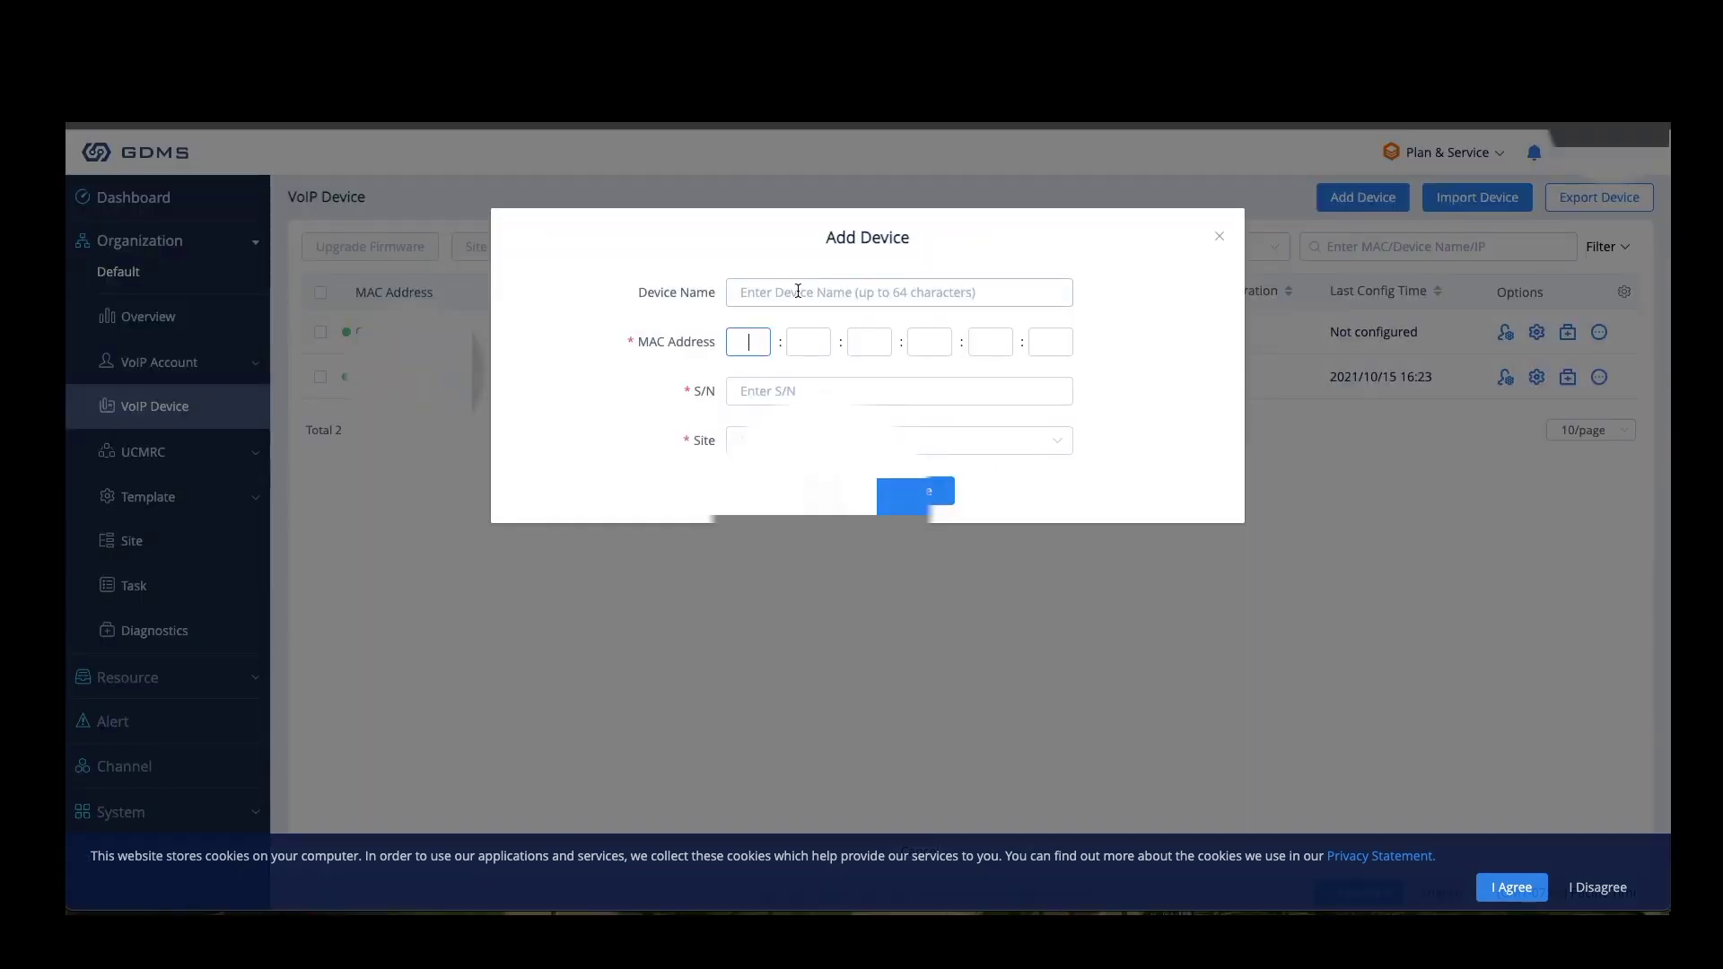
- In the Add Device form, select Device Name, then view and dismiss the Site choices
left_click(798, 291)
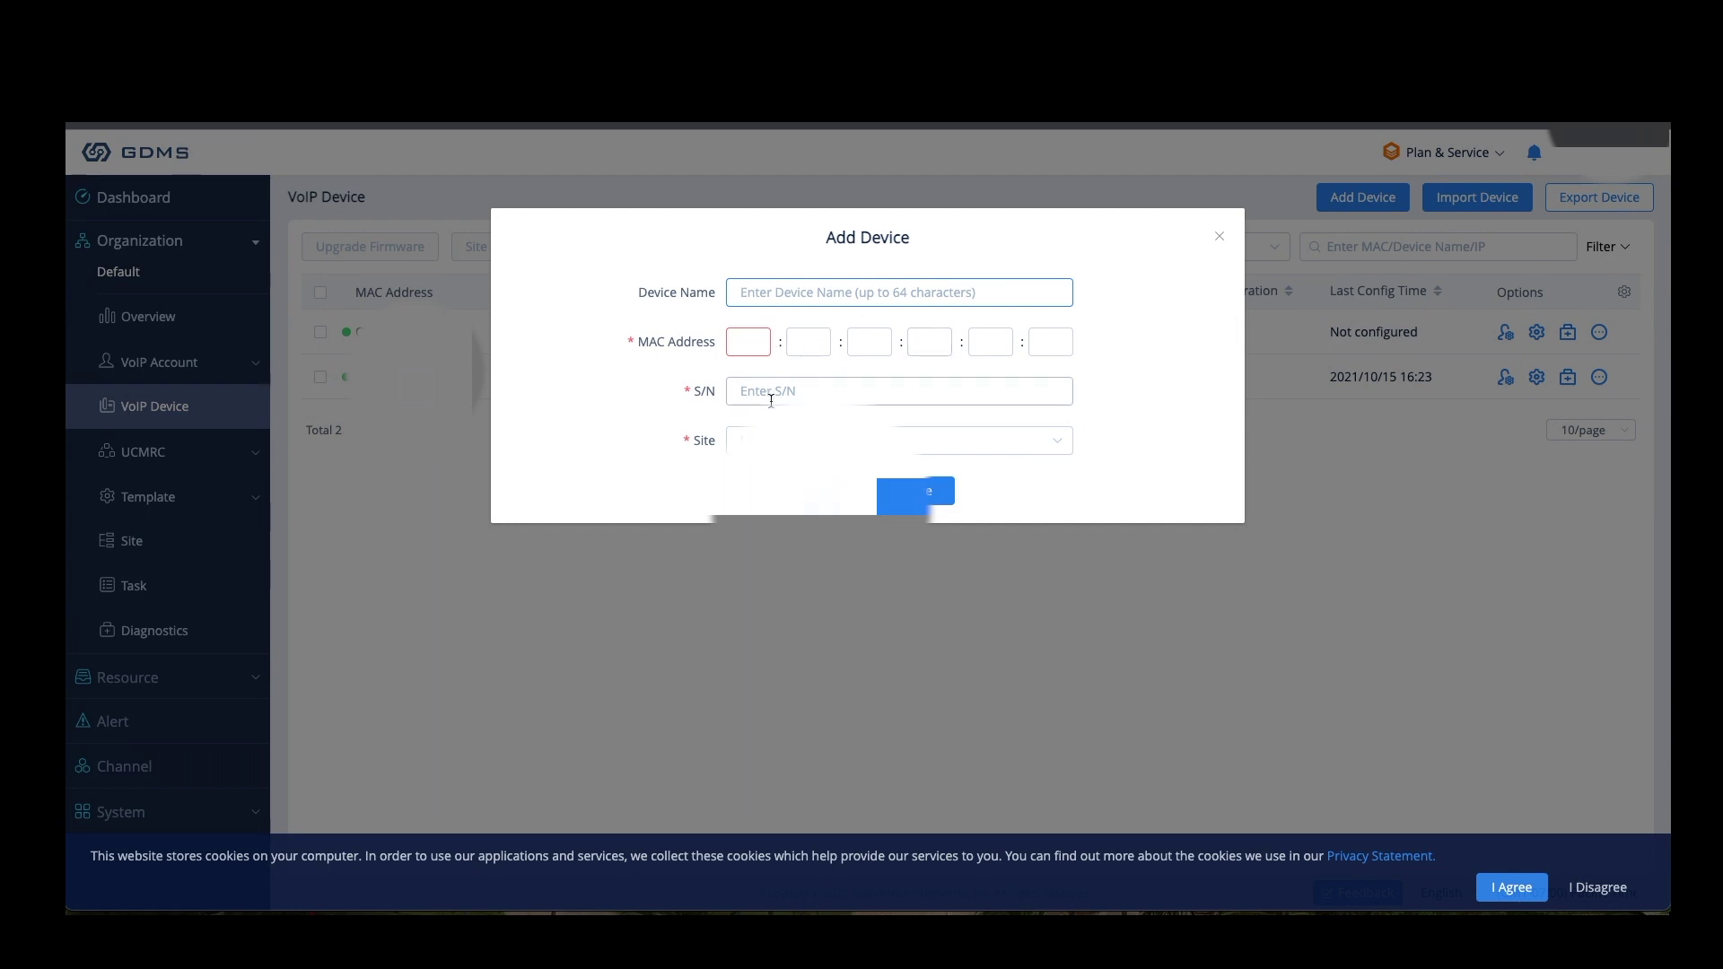
left_click(897, 440)
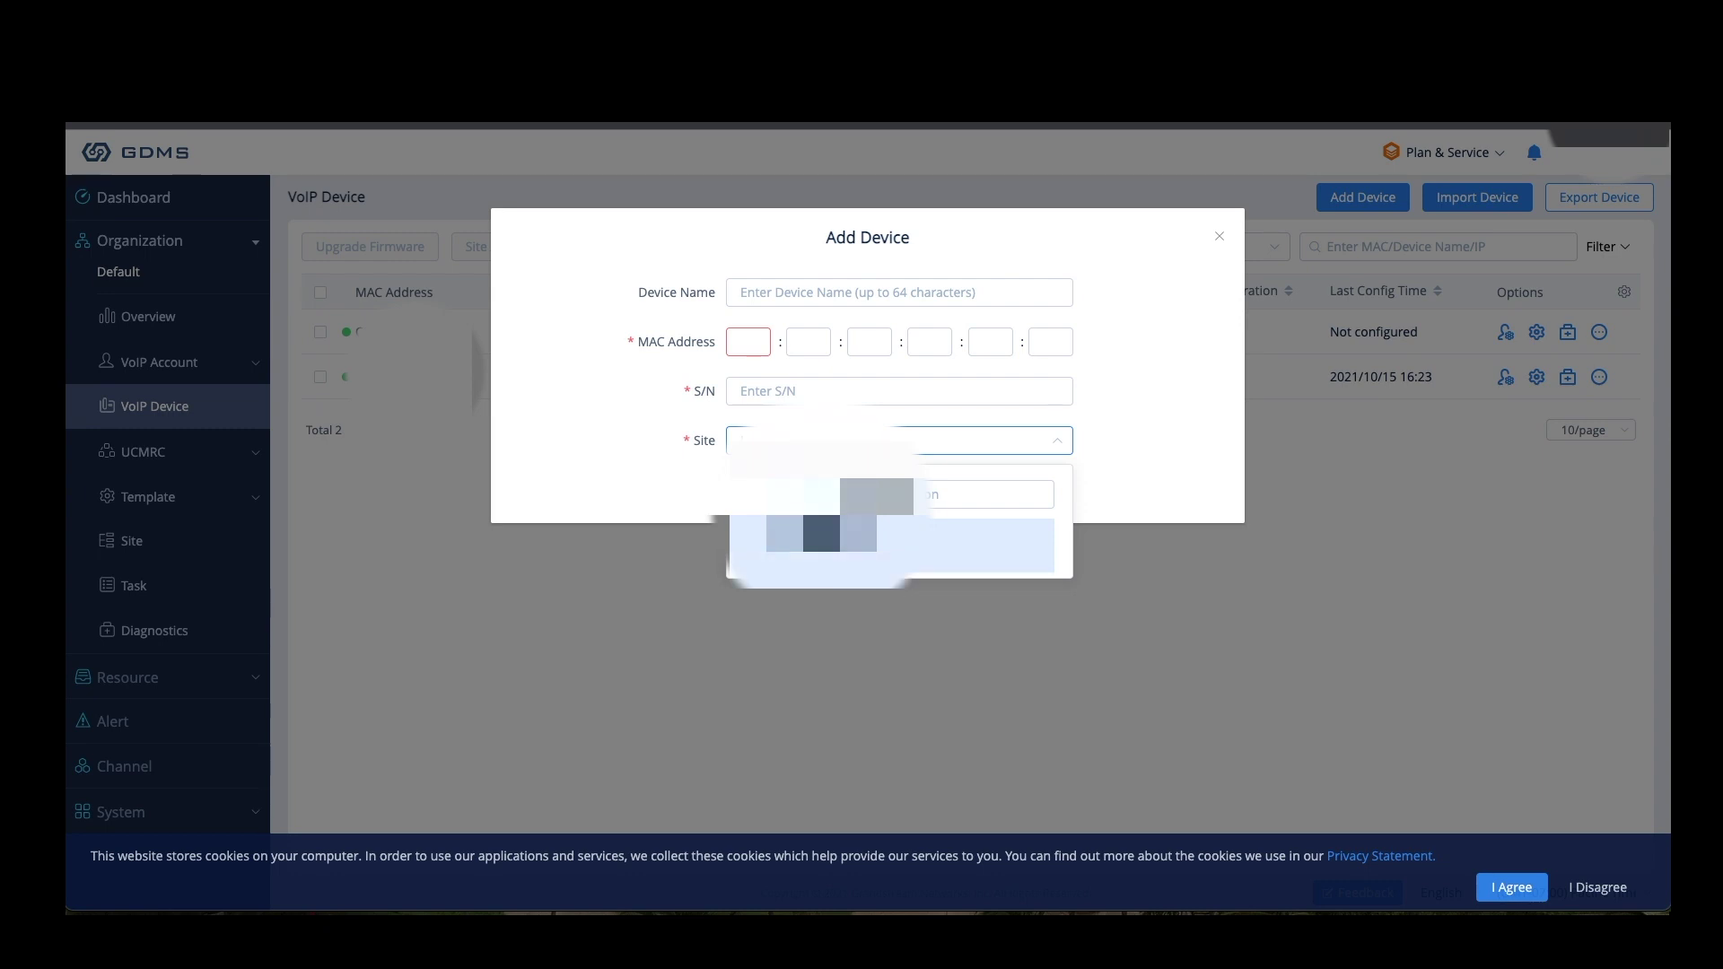
left_click(993, 307)
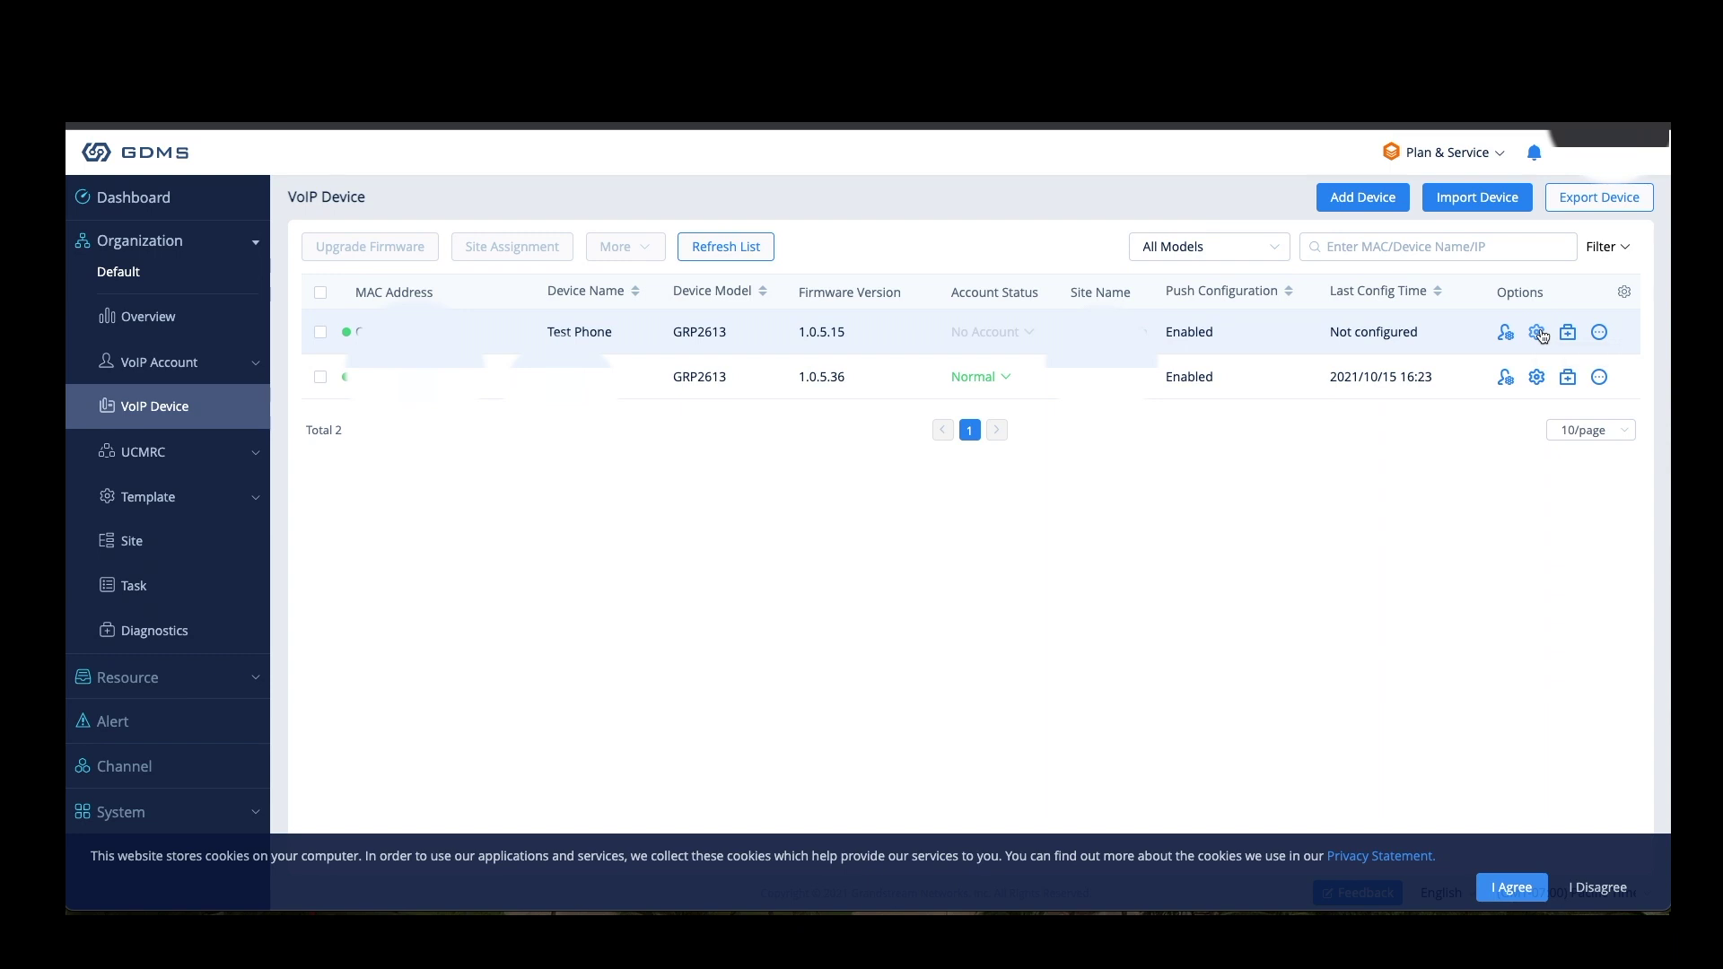
- Override Test Phone's Account 1 SIP Transport to TLS or TCP, then save and apply
left_click(1537, 332)
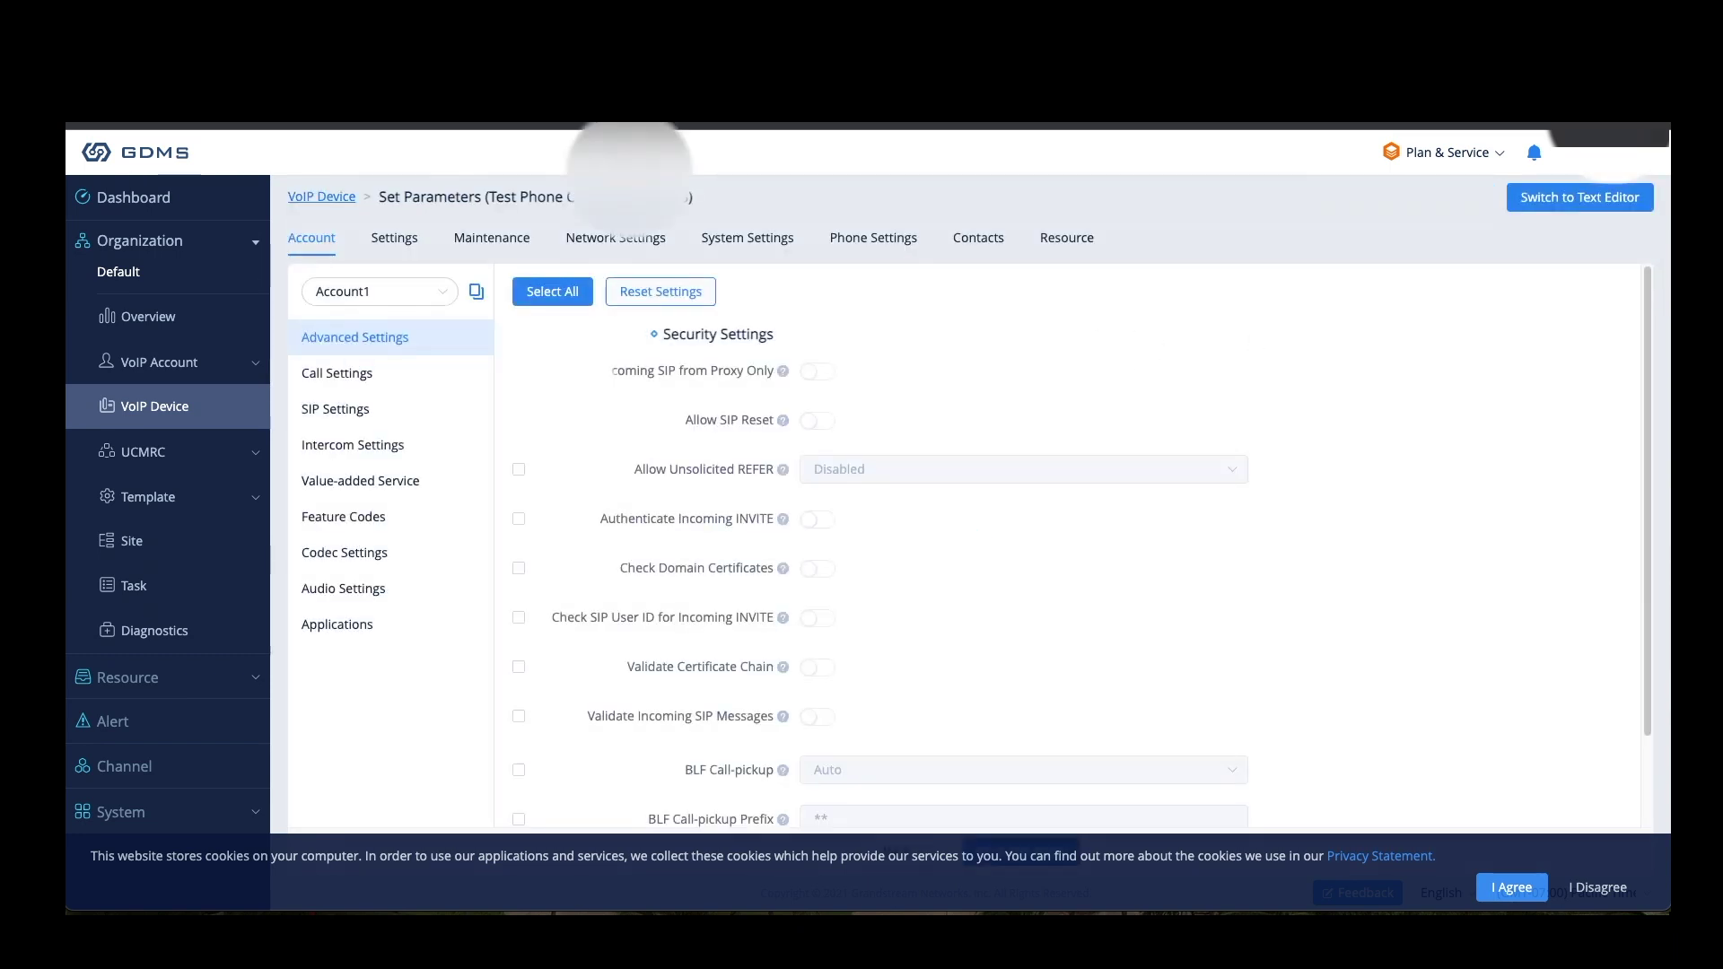
left_click(341, 410)
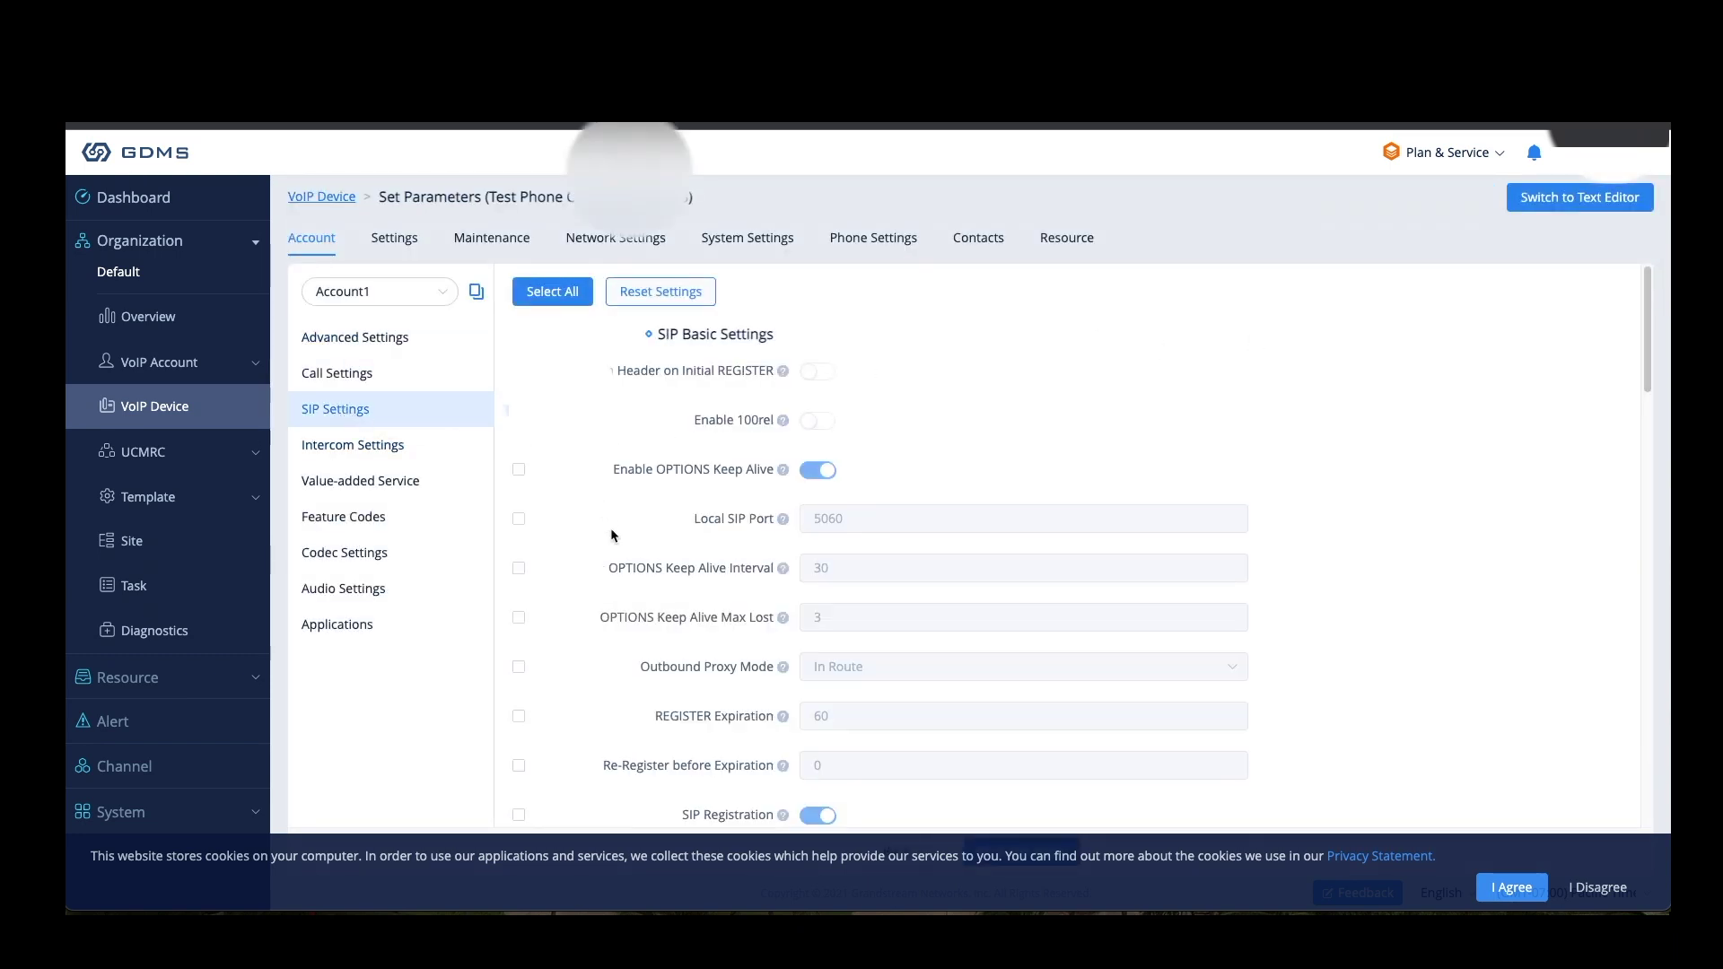
scroll(619, 530, "down", 3)
scroll(635, 529, "down", 4)
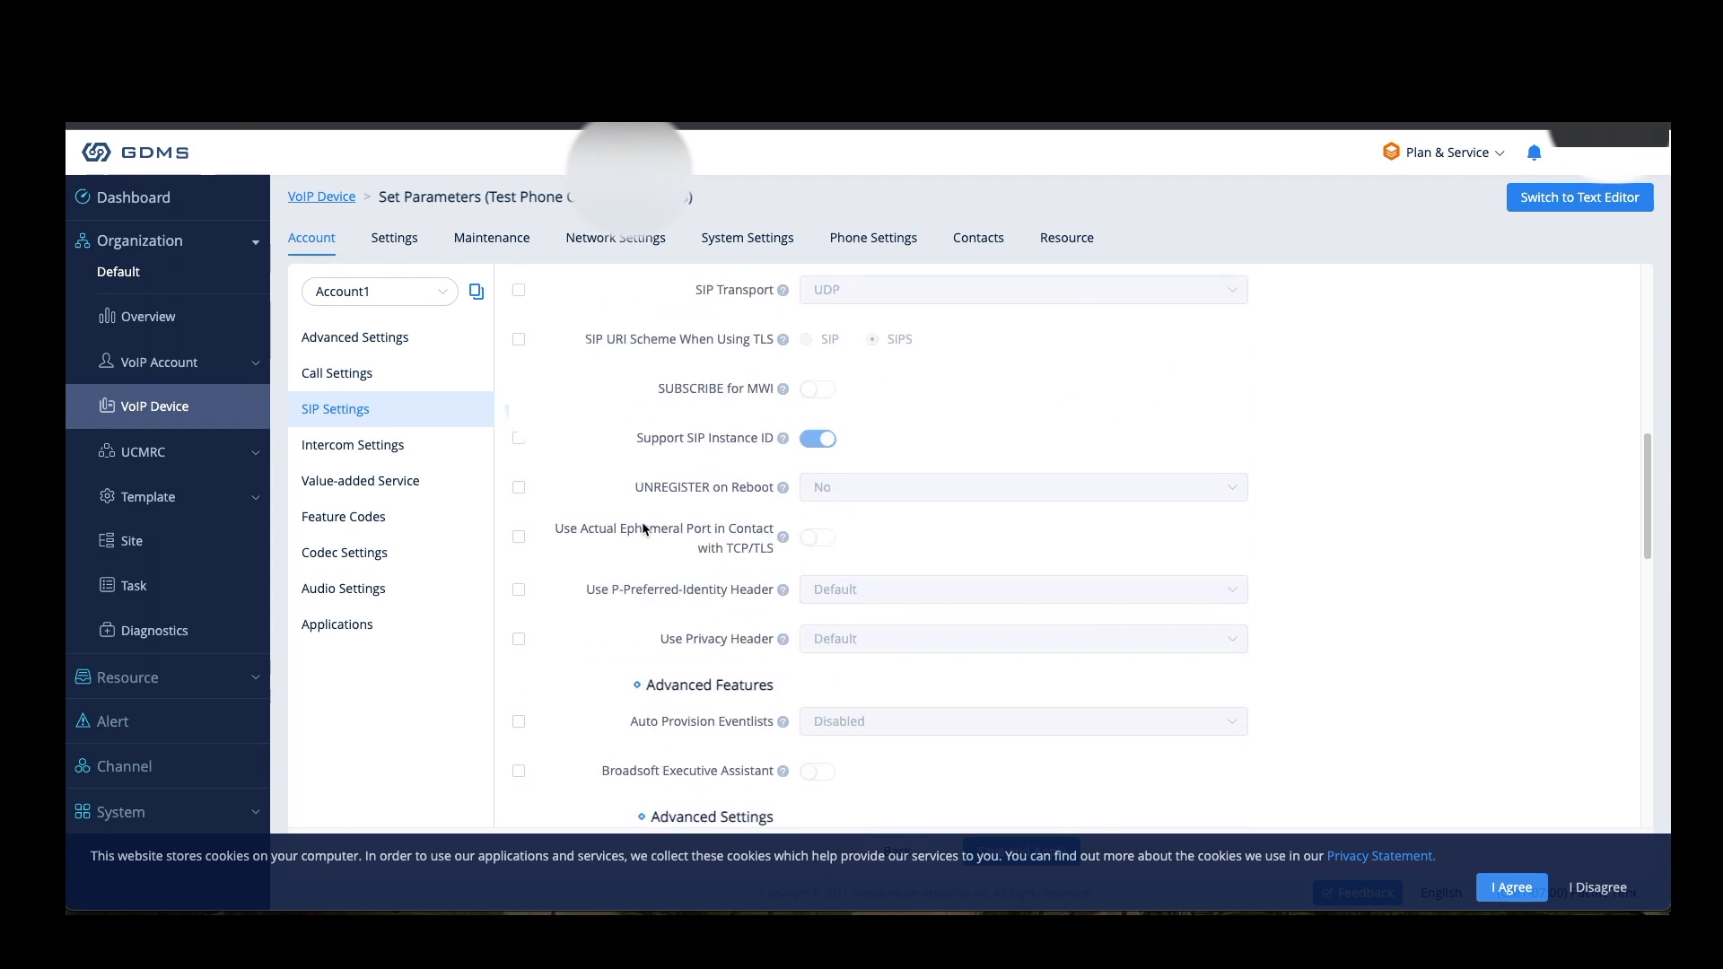
scroll(611, 534, "up", 1)
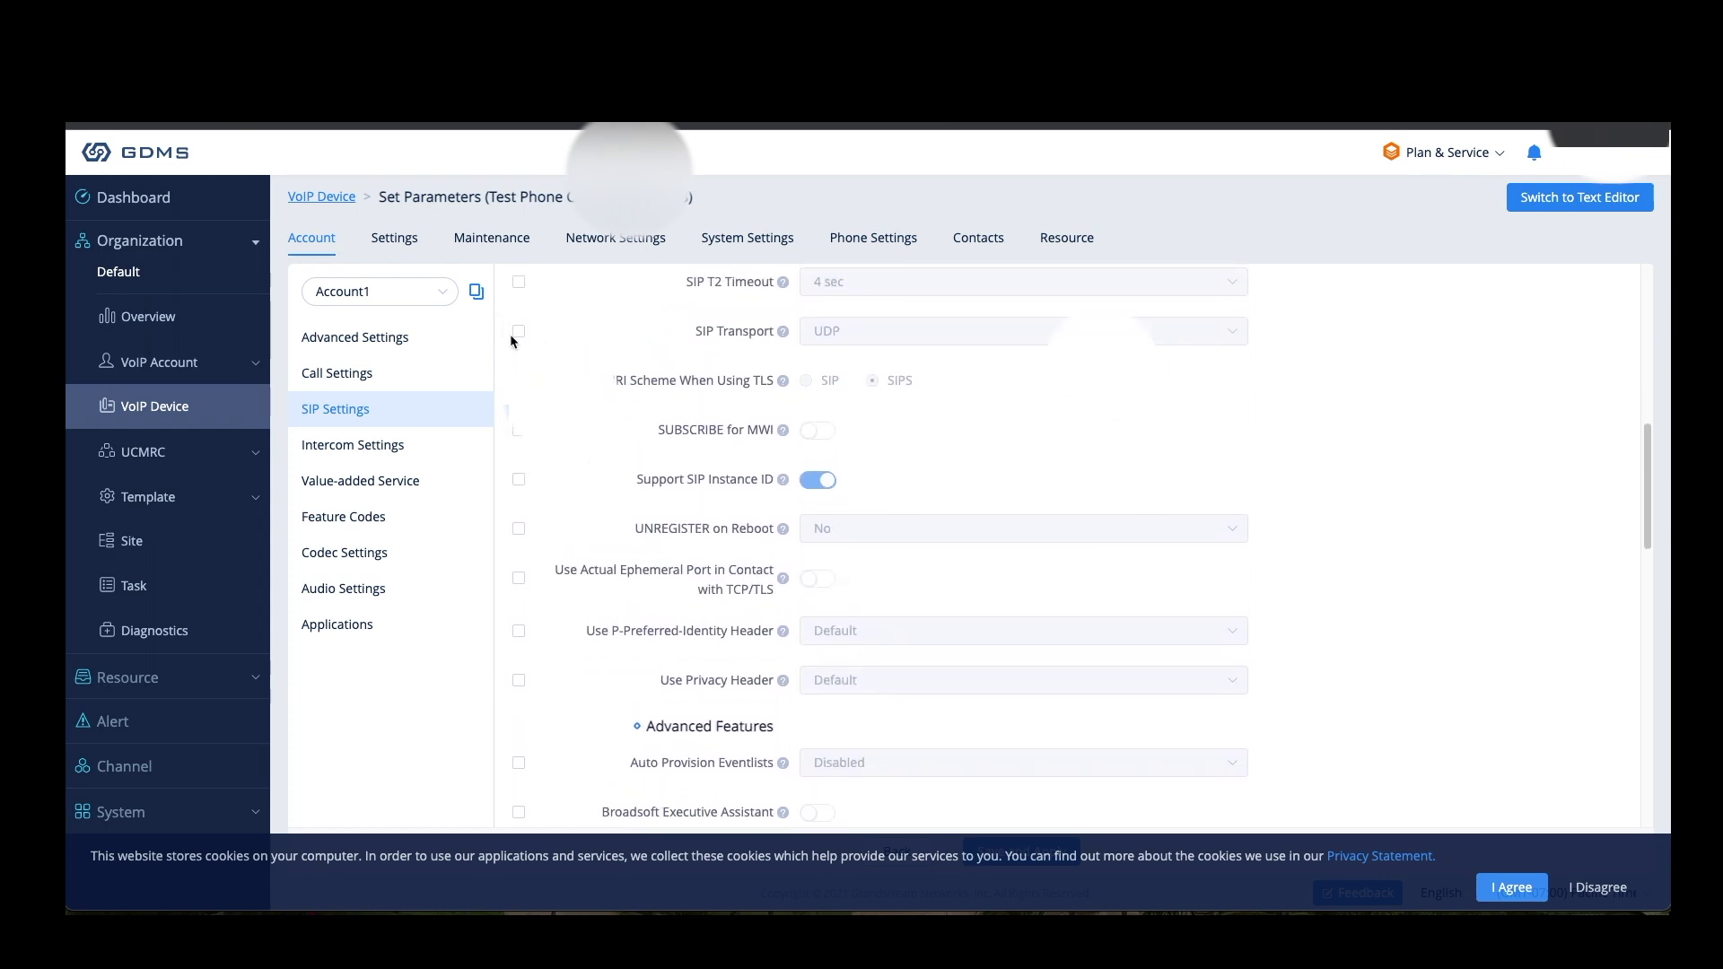
left_click(519, 332)
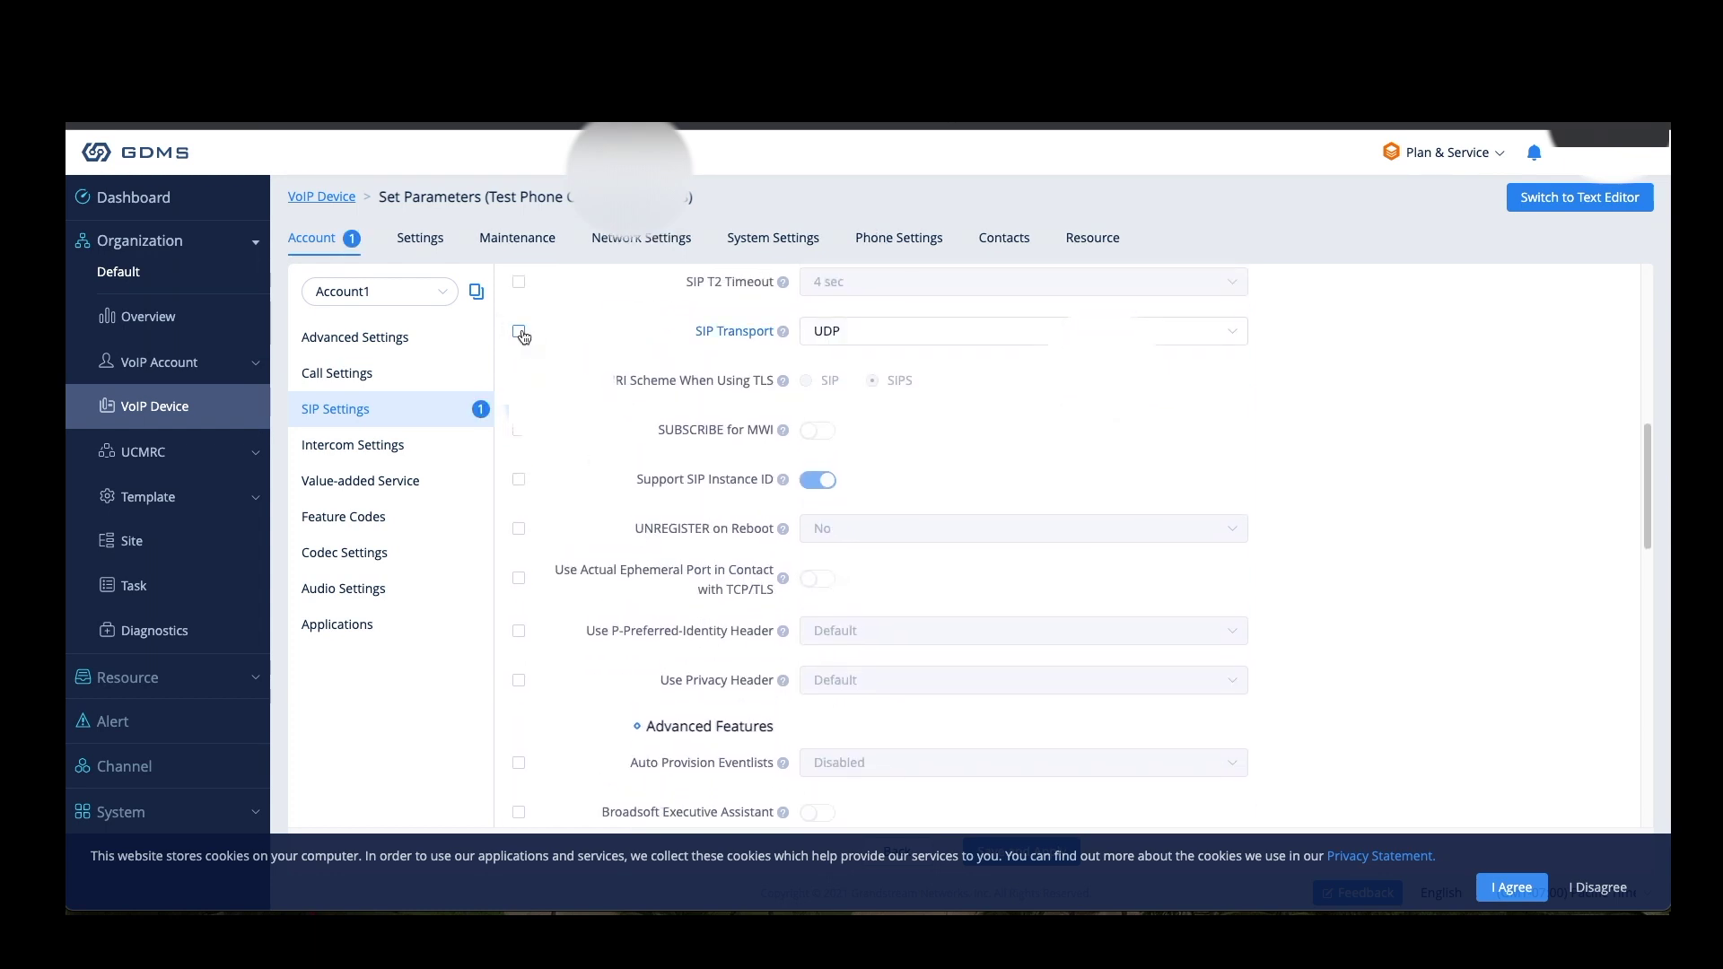
left_click(923, 341)
left_click(933, 436)
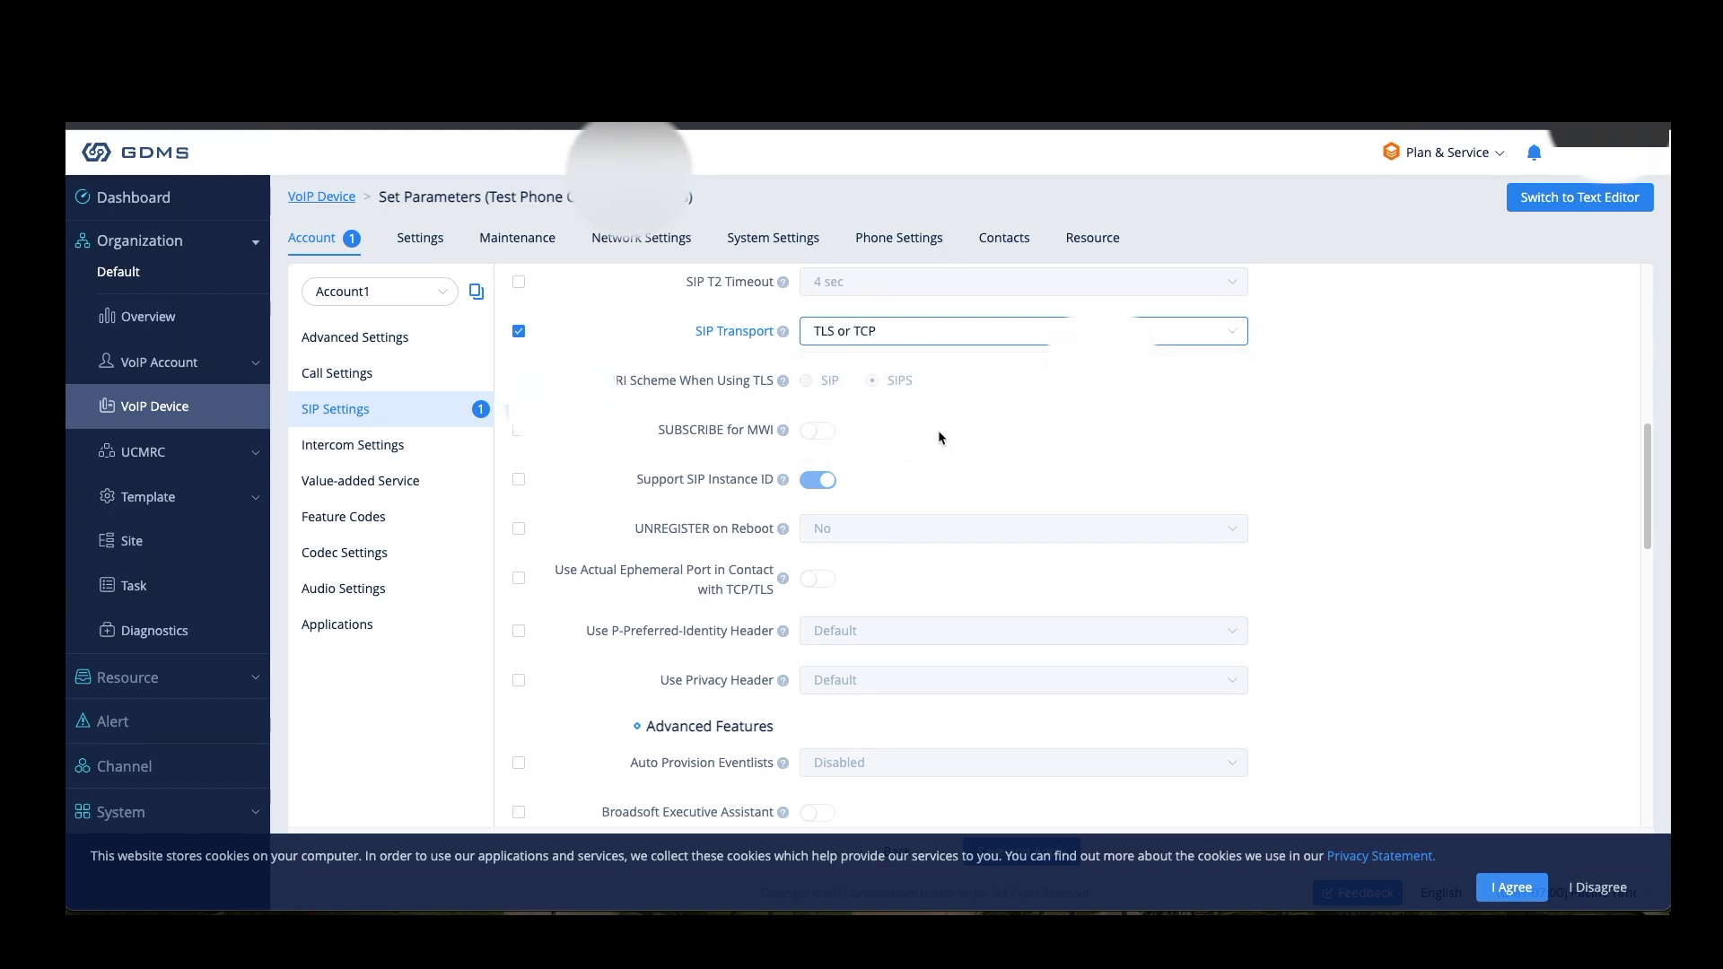
scroll(1035, 567, "up", 10)
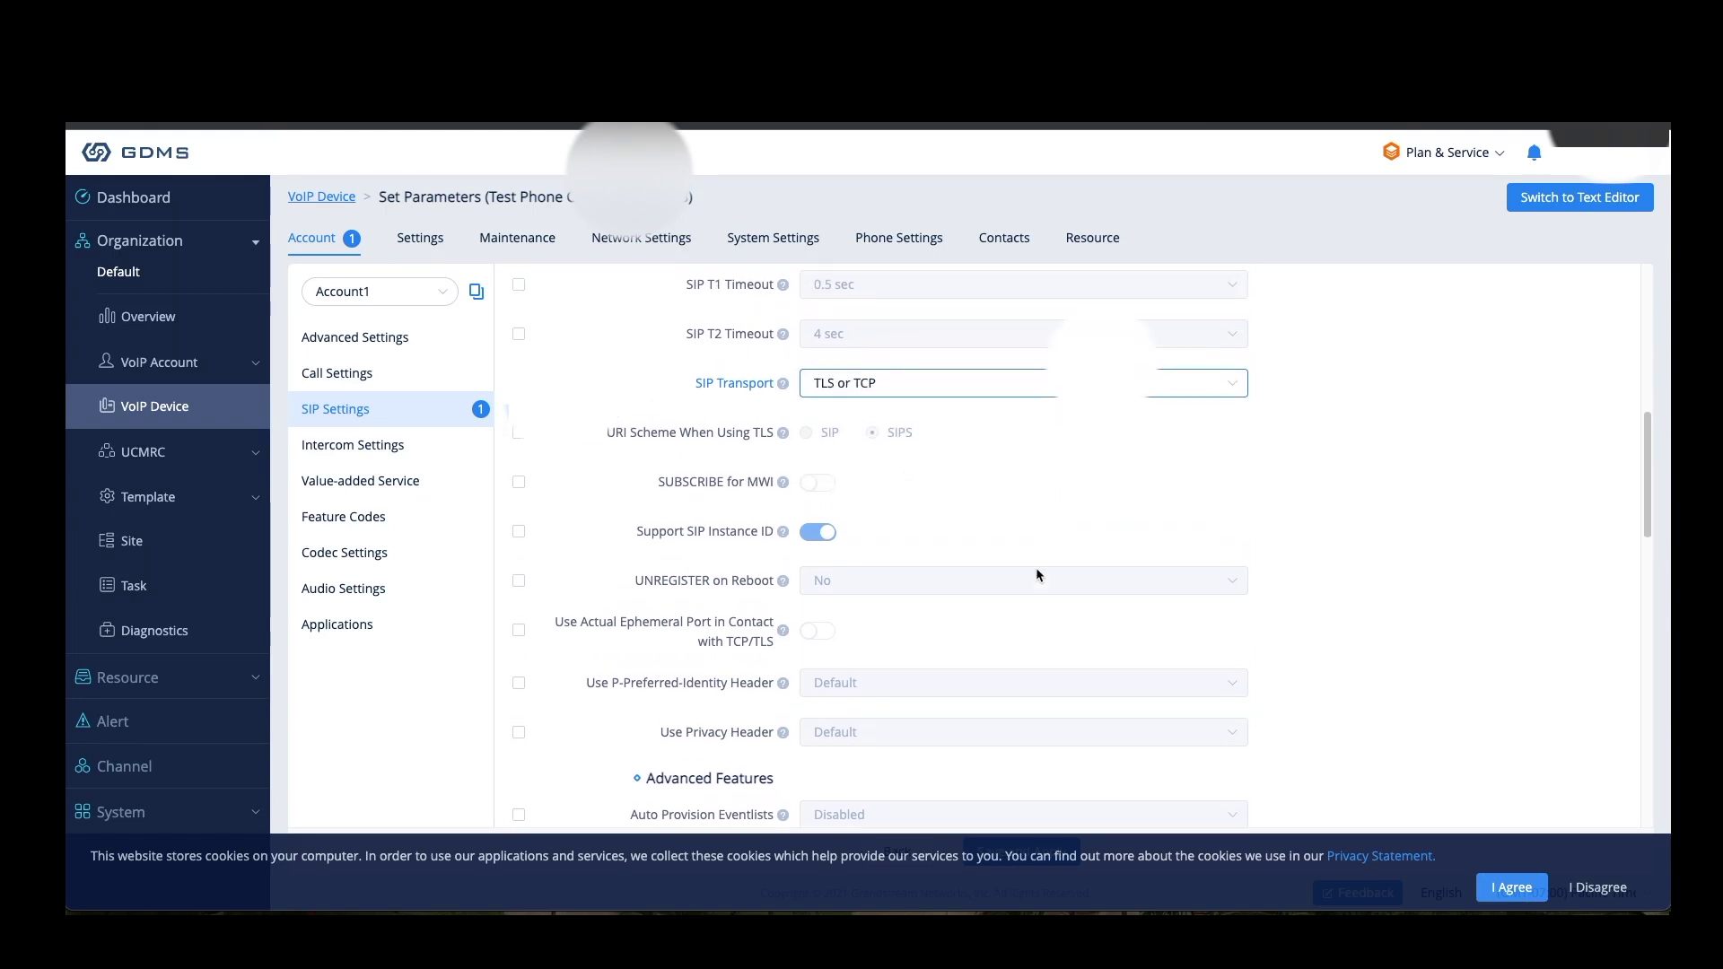
left_click(1044, 855)
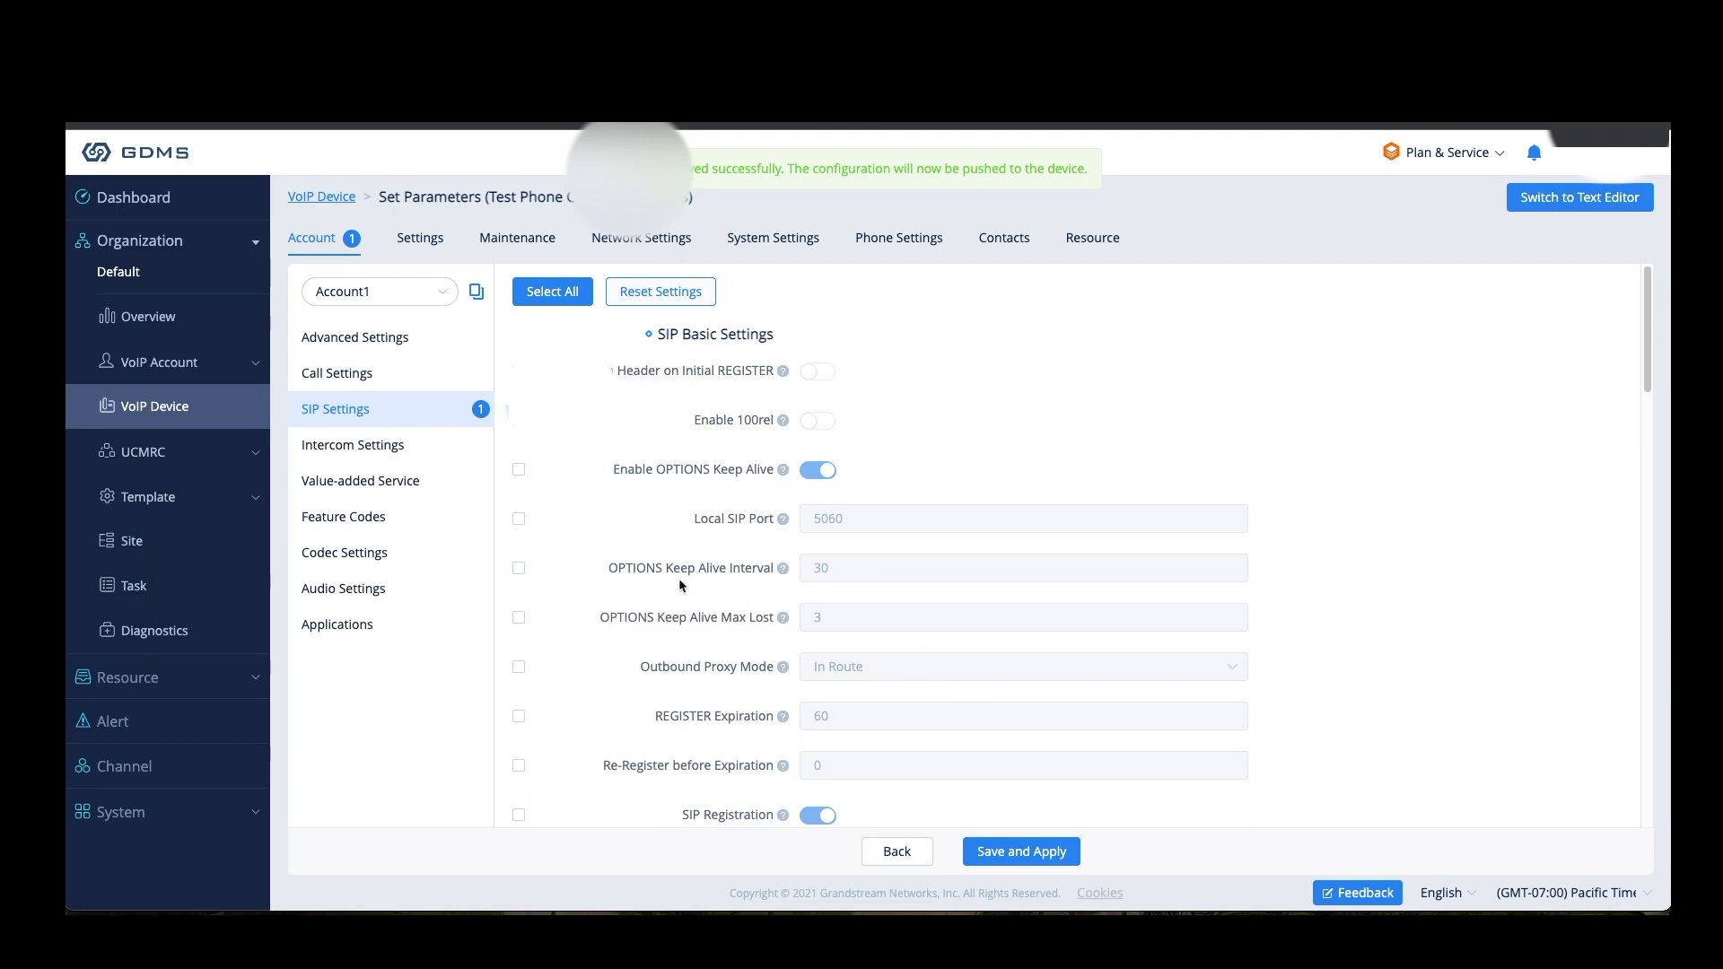
- Enable the STUN server in Test Phone's General Settings, paste its address, then save and apply
left_click(898, 239)
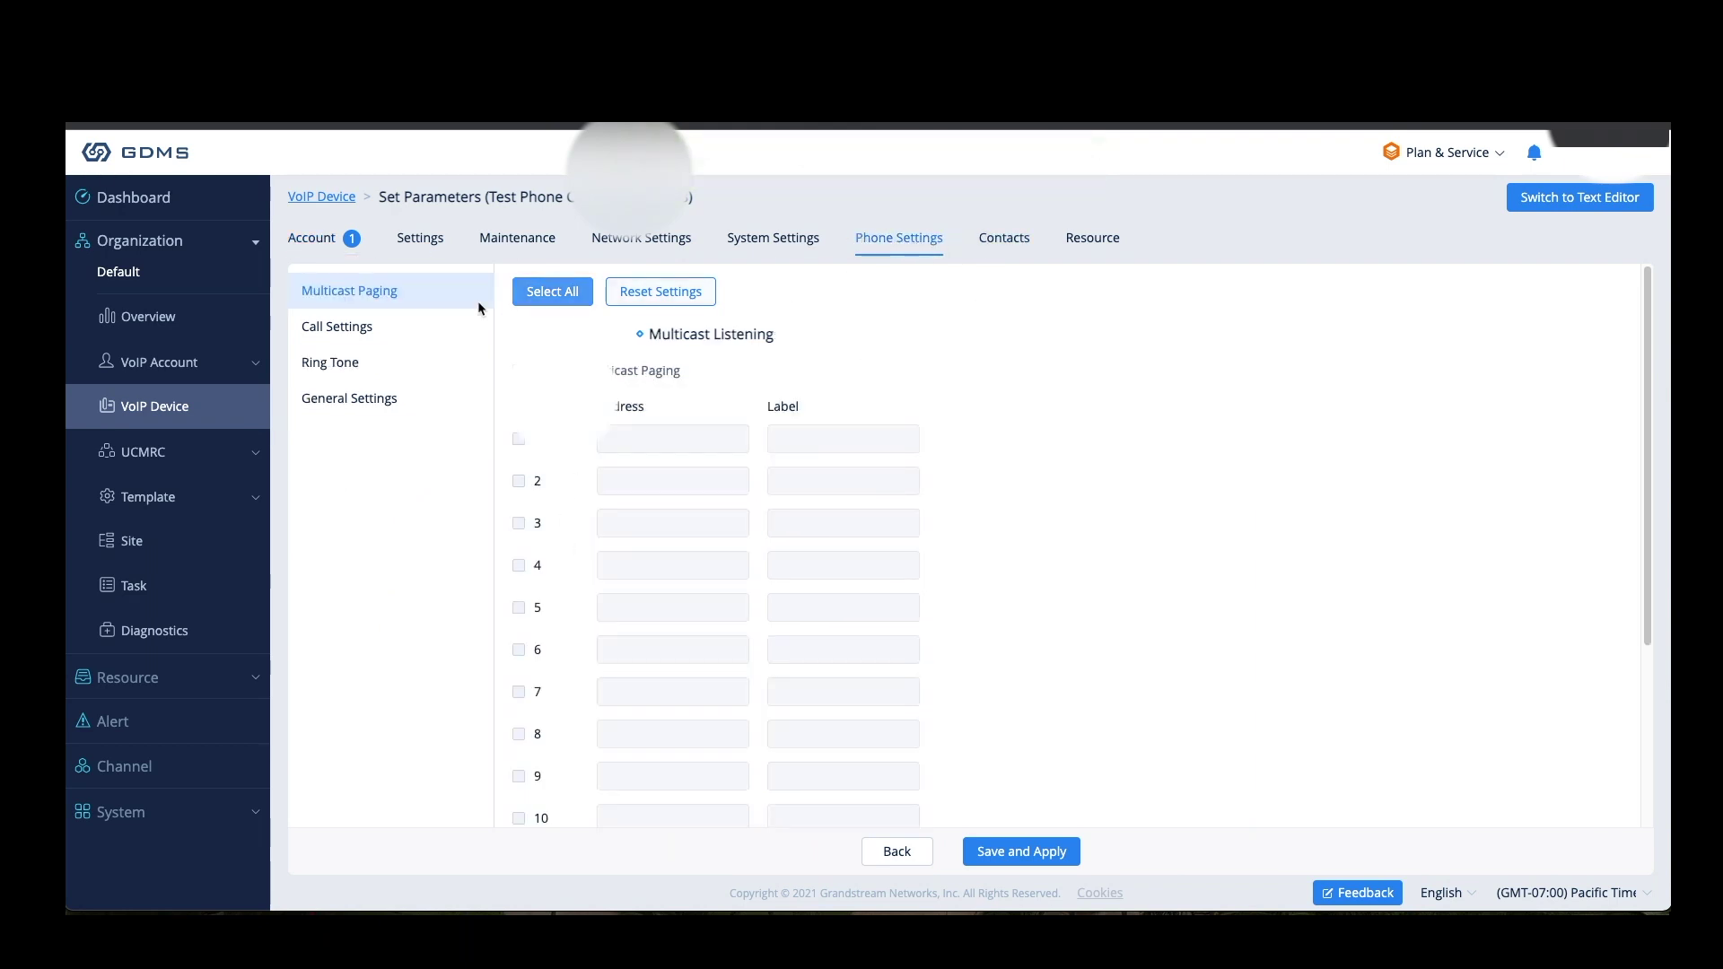
left_click(358, 398)
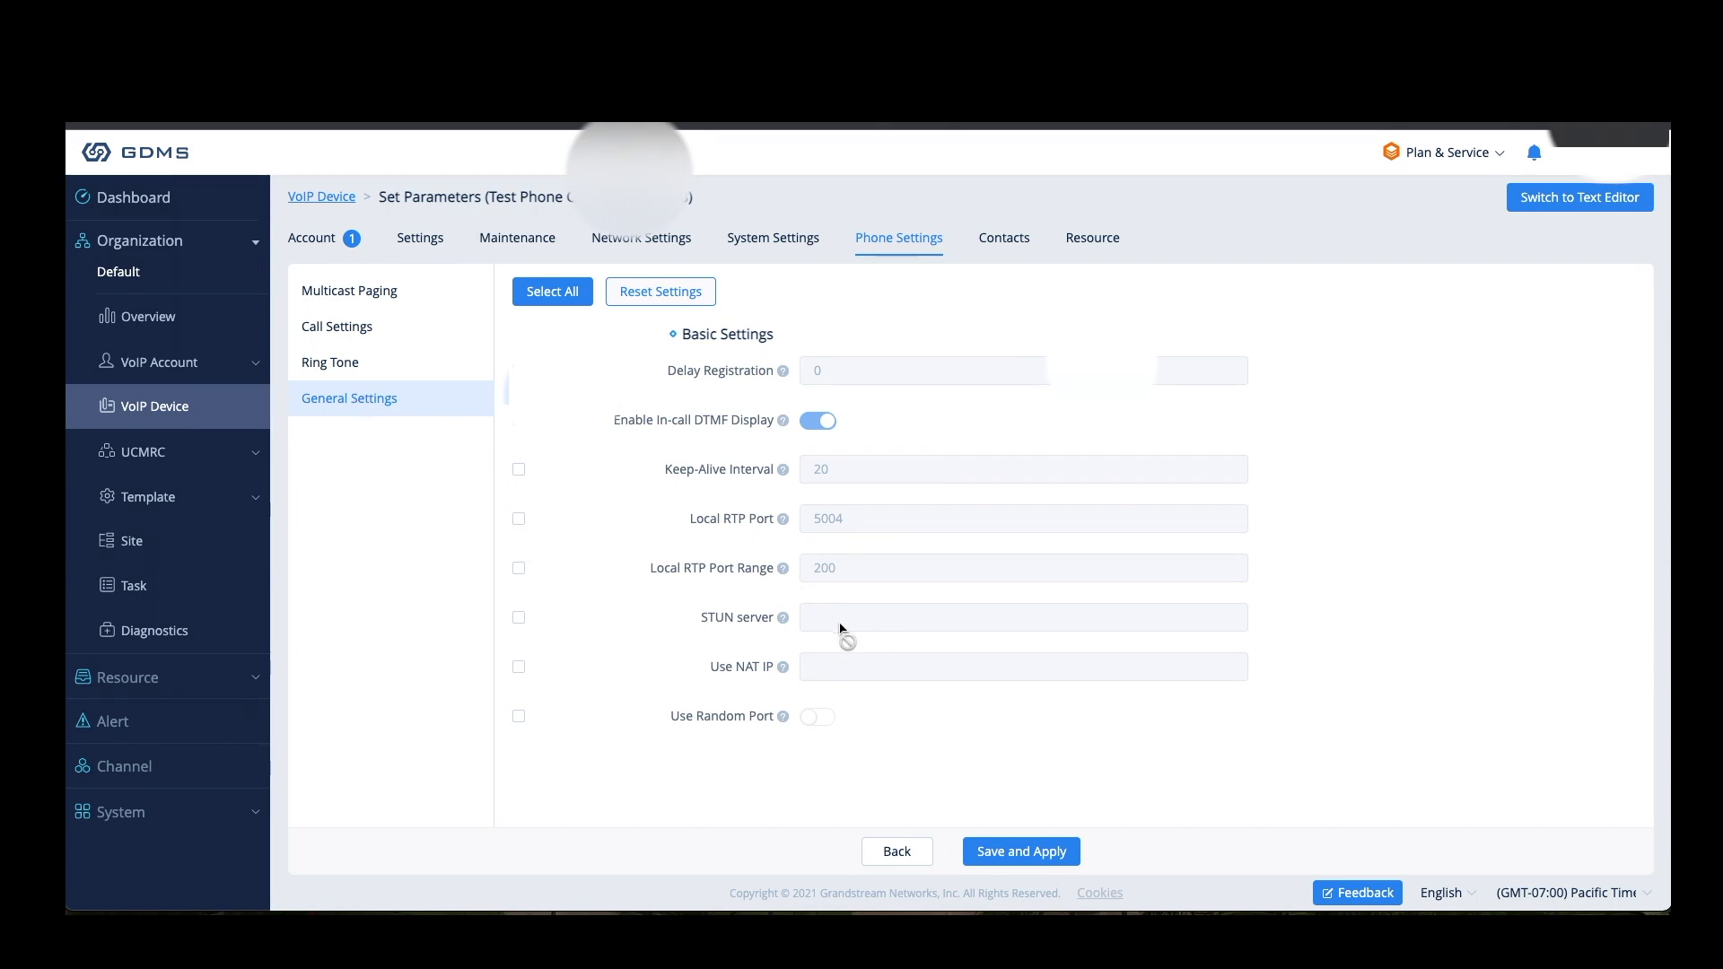
left_click(519, 618)
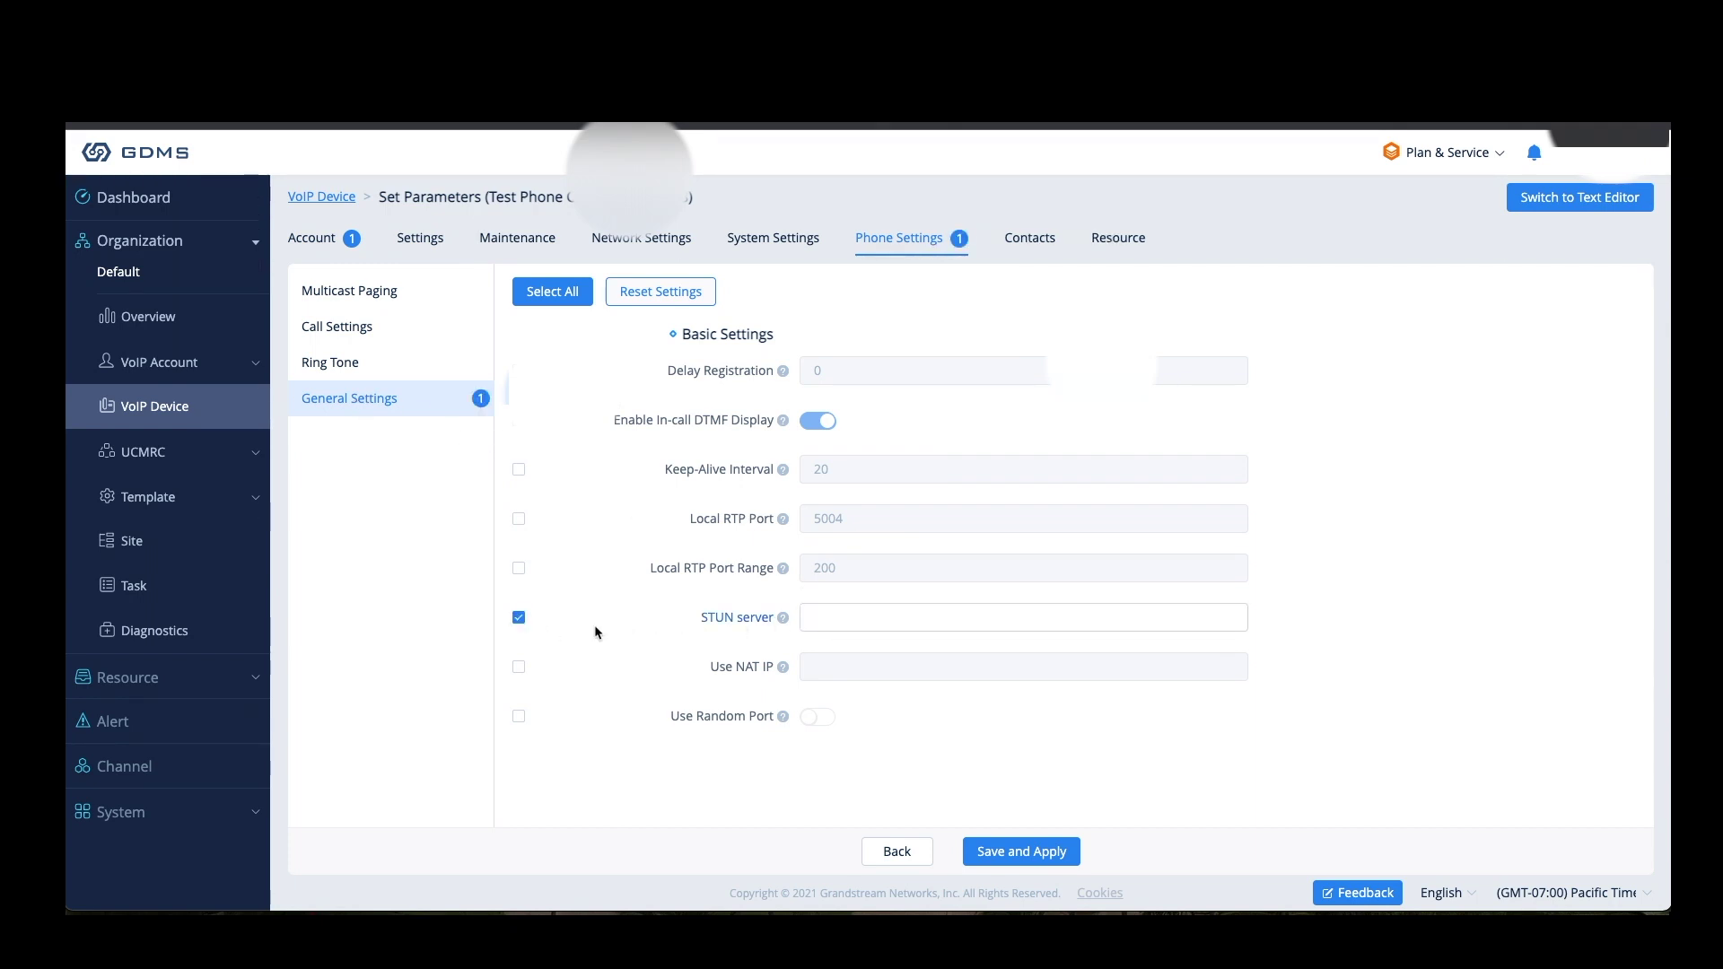
left_click(1023, 618)
key("ctrl+v")
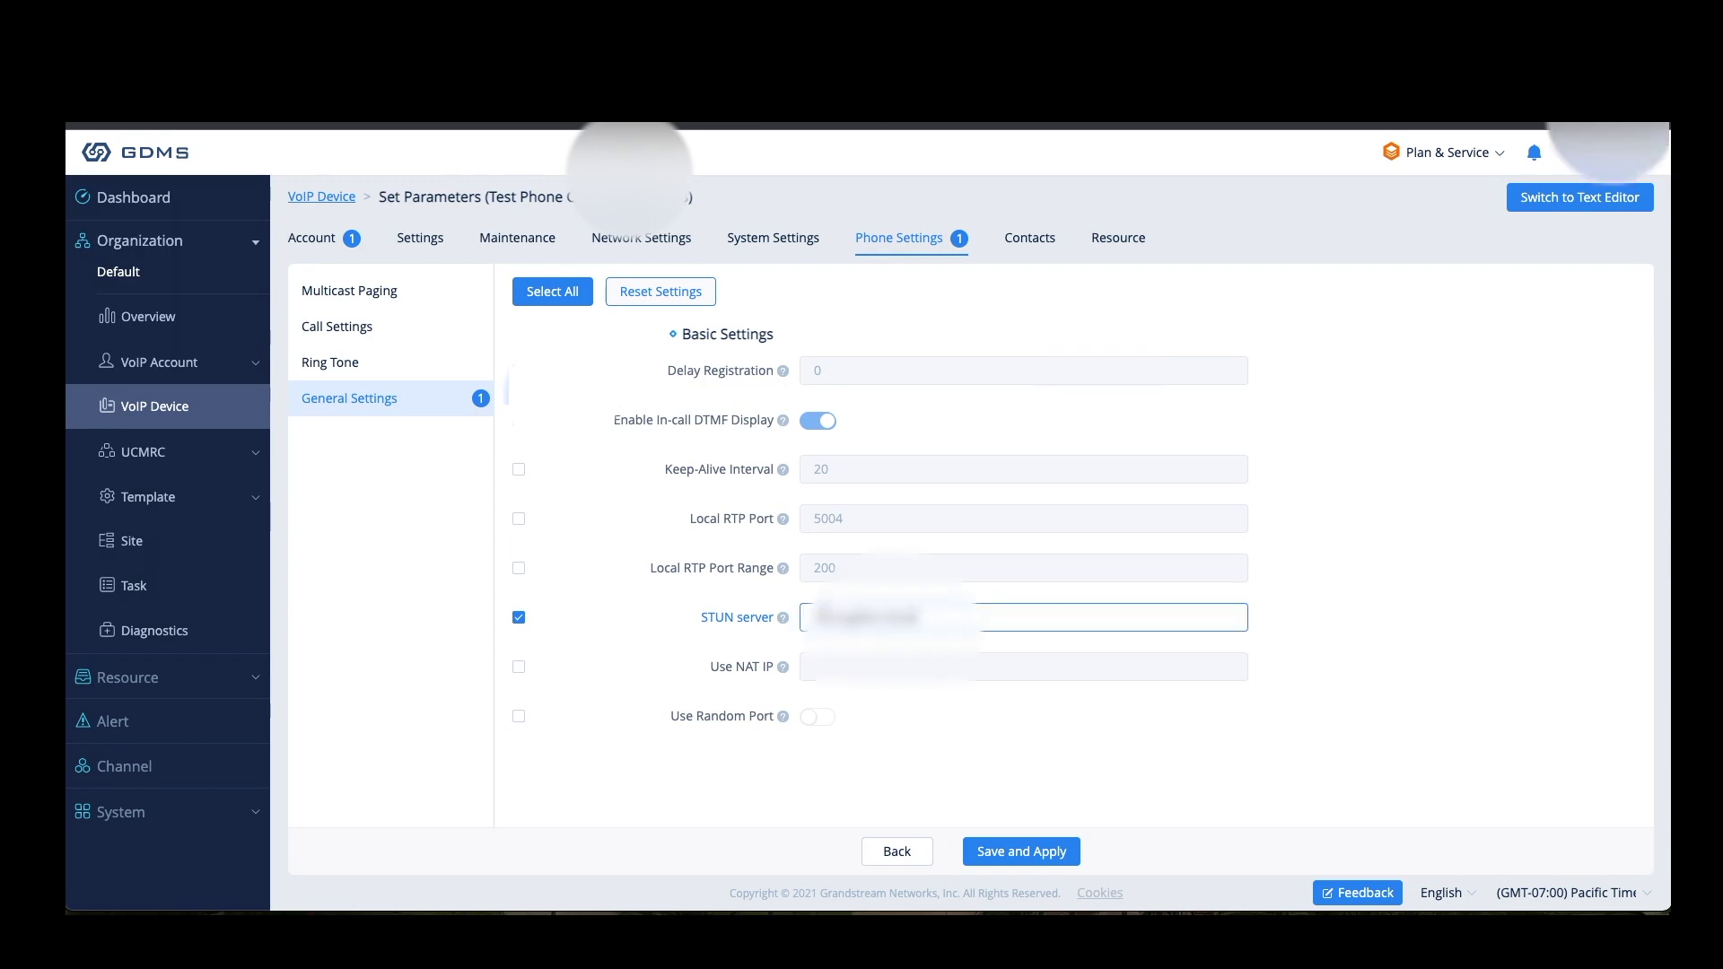
left_click(1029, 852)
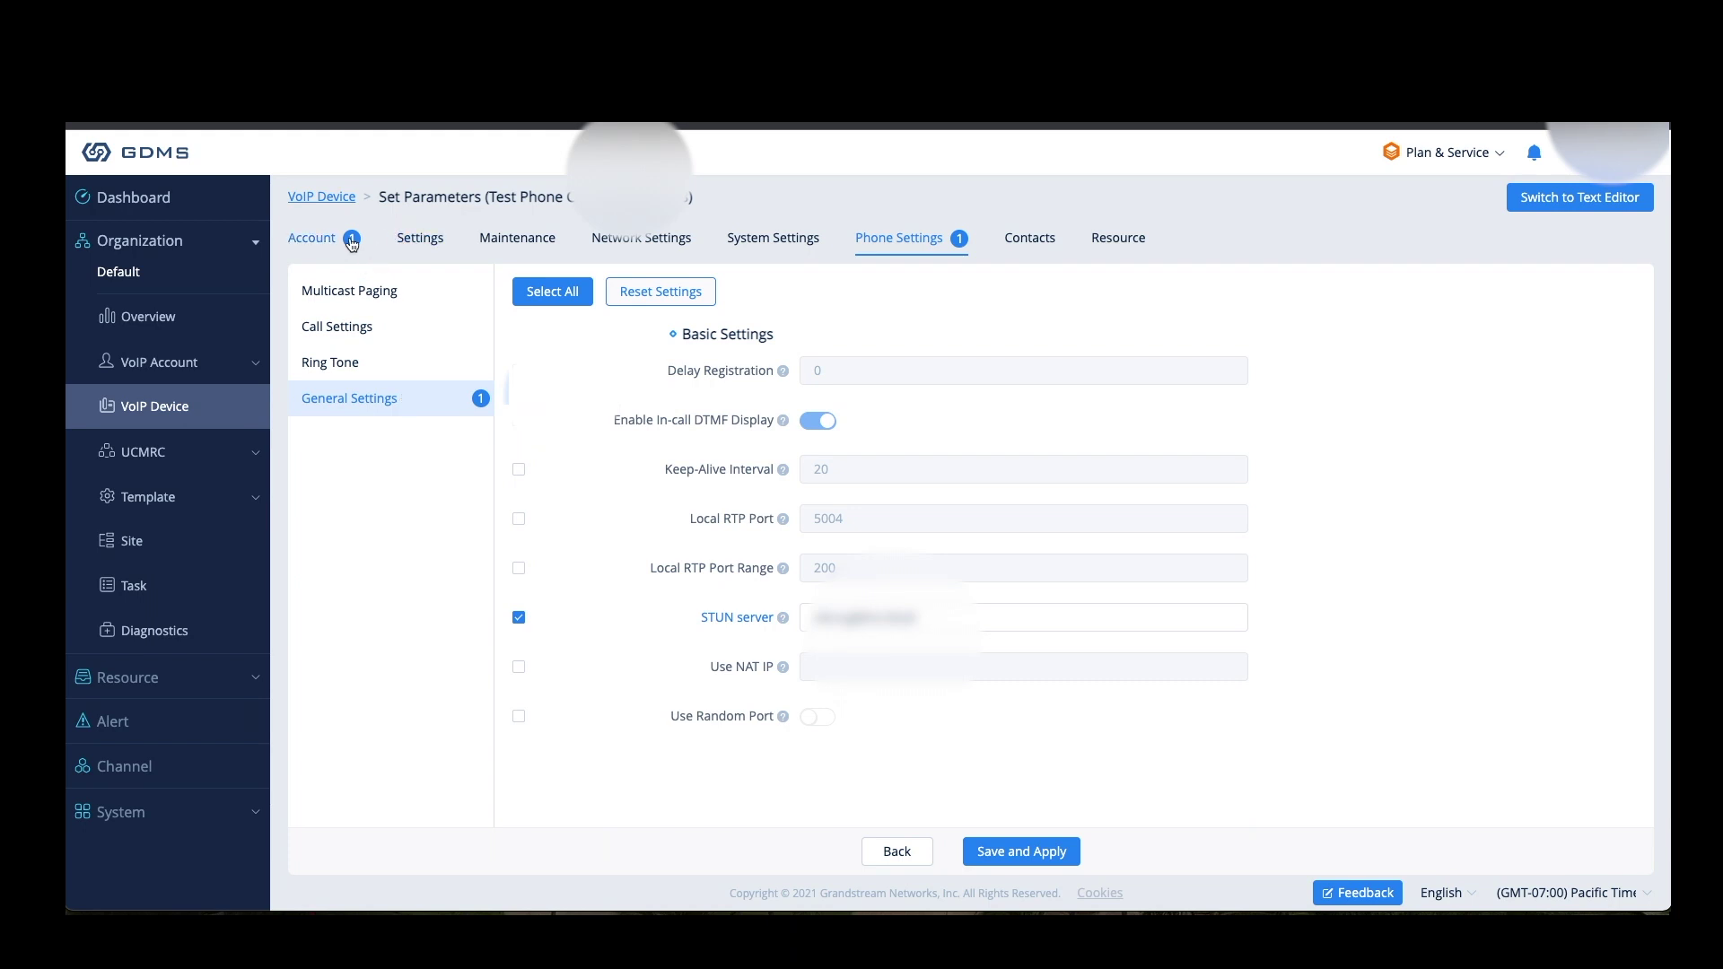
- Save SIP account 100 with its assigned device, then return to the VoIP Device list
left_click(320, 241)
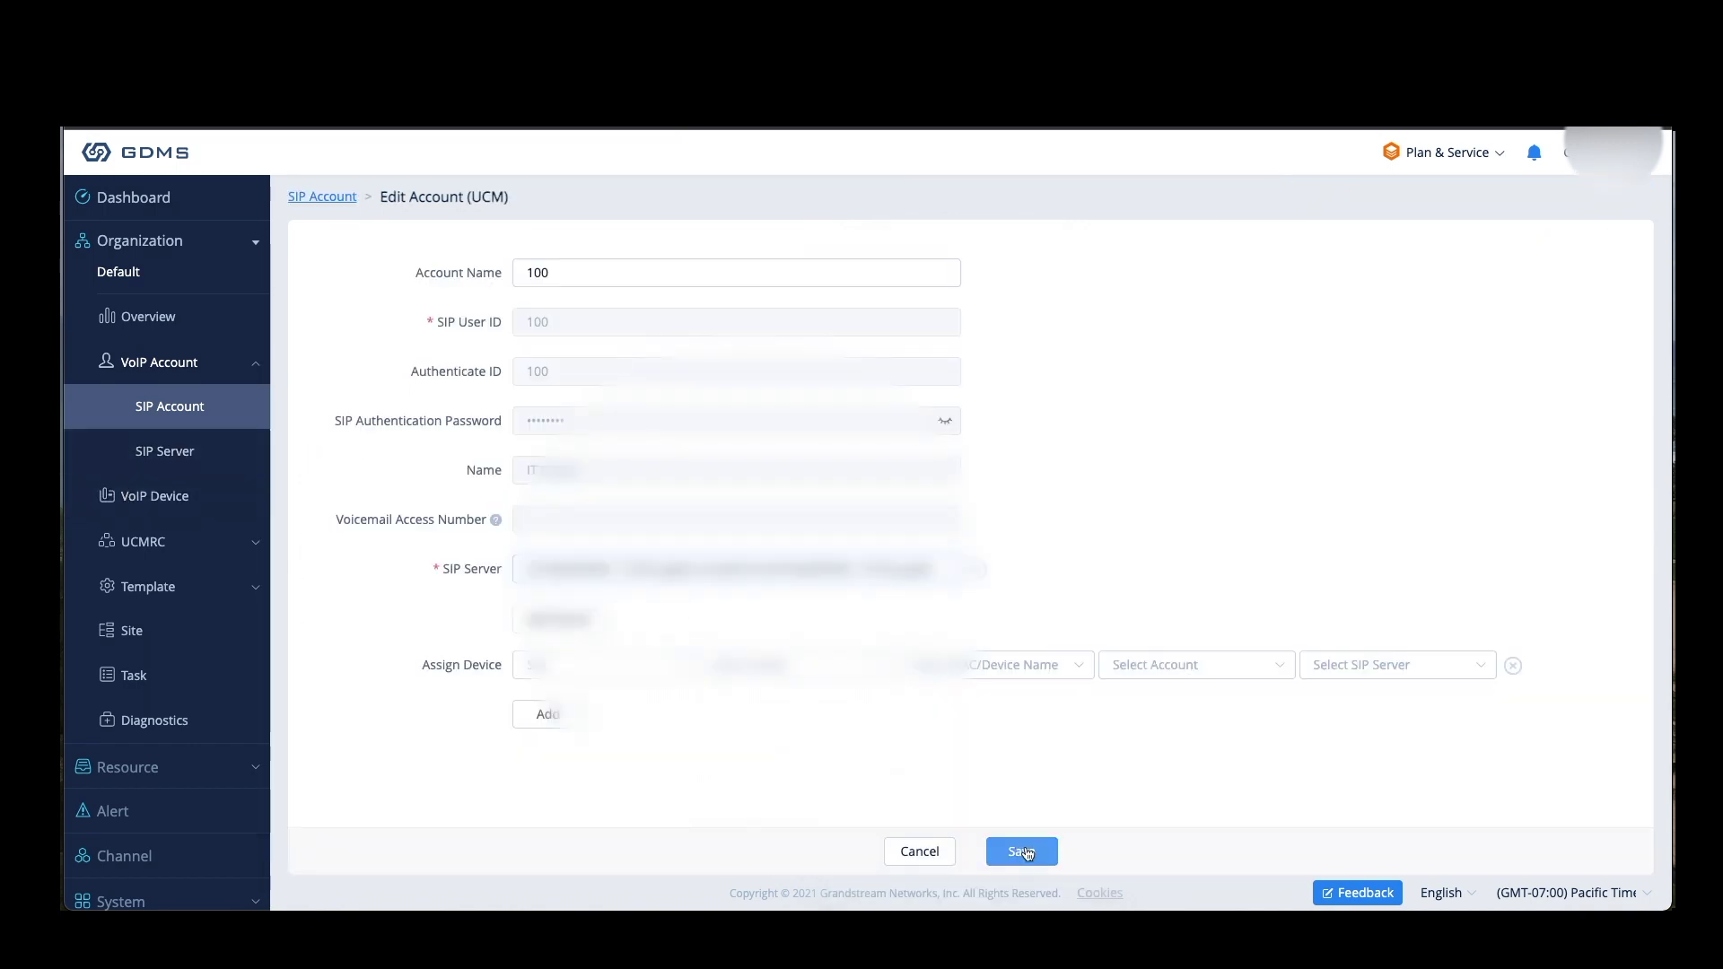
left_click(1023, 851)
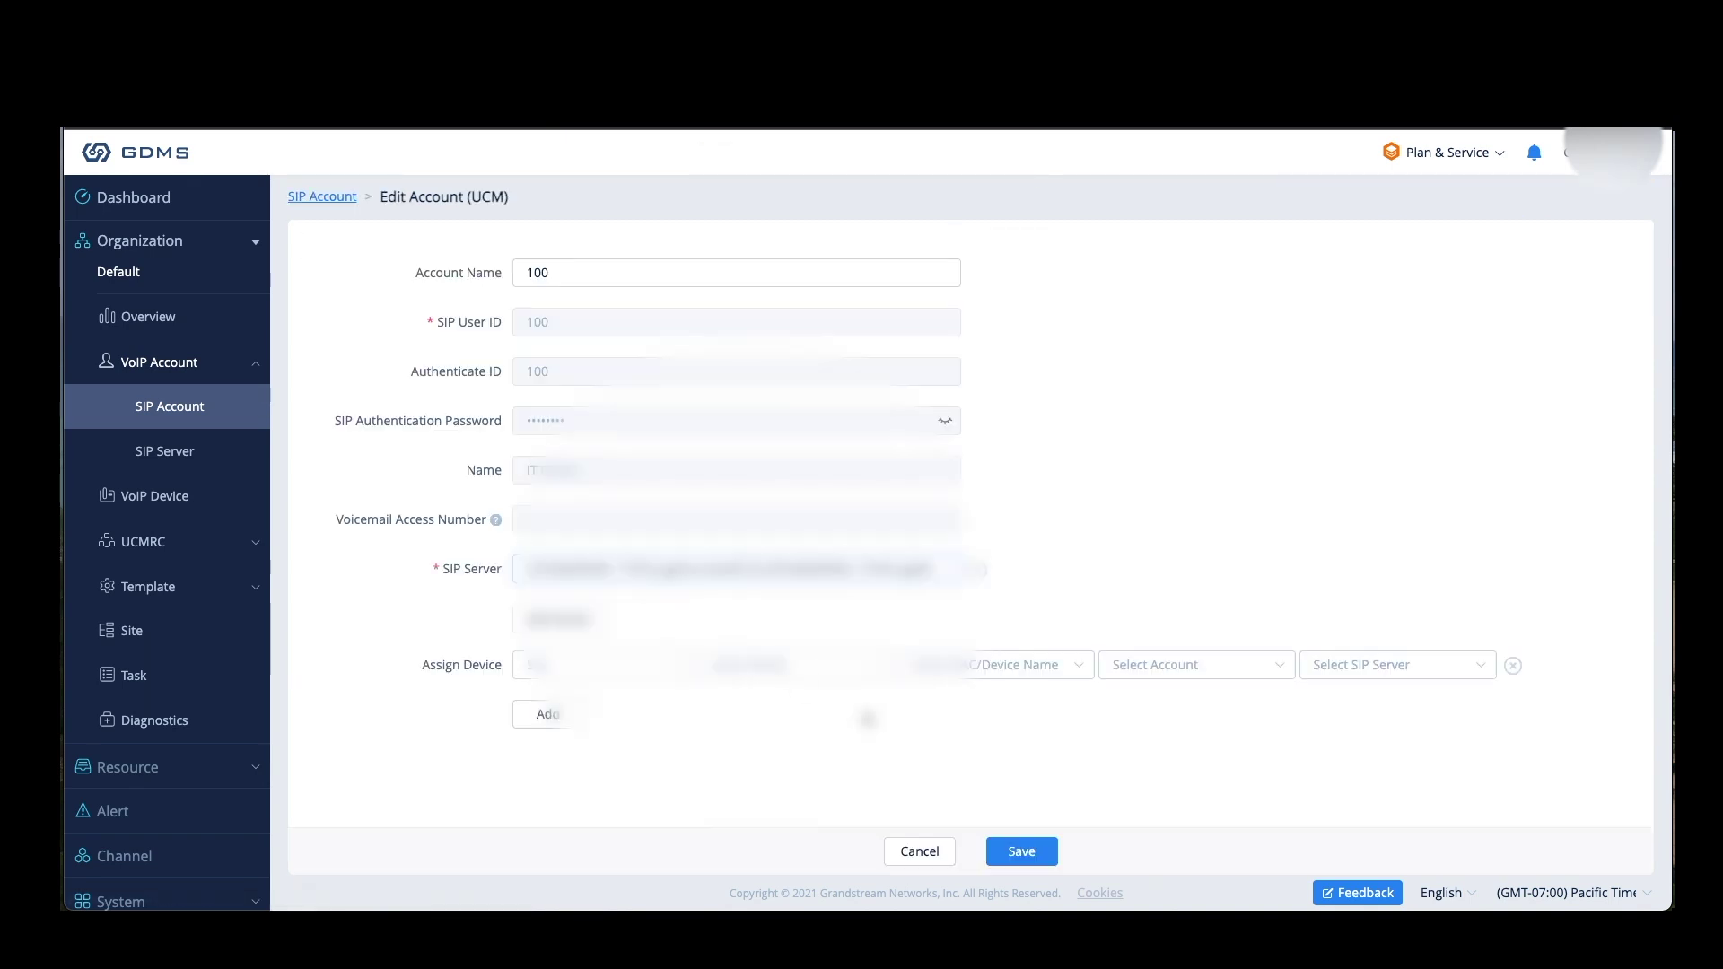
left_click(1024, 851)
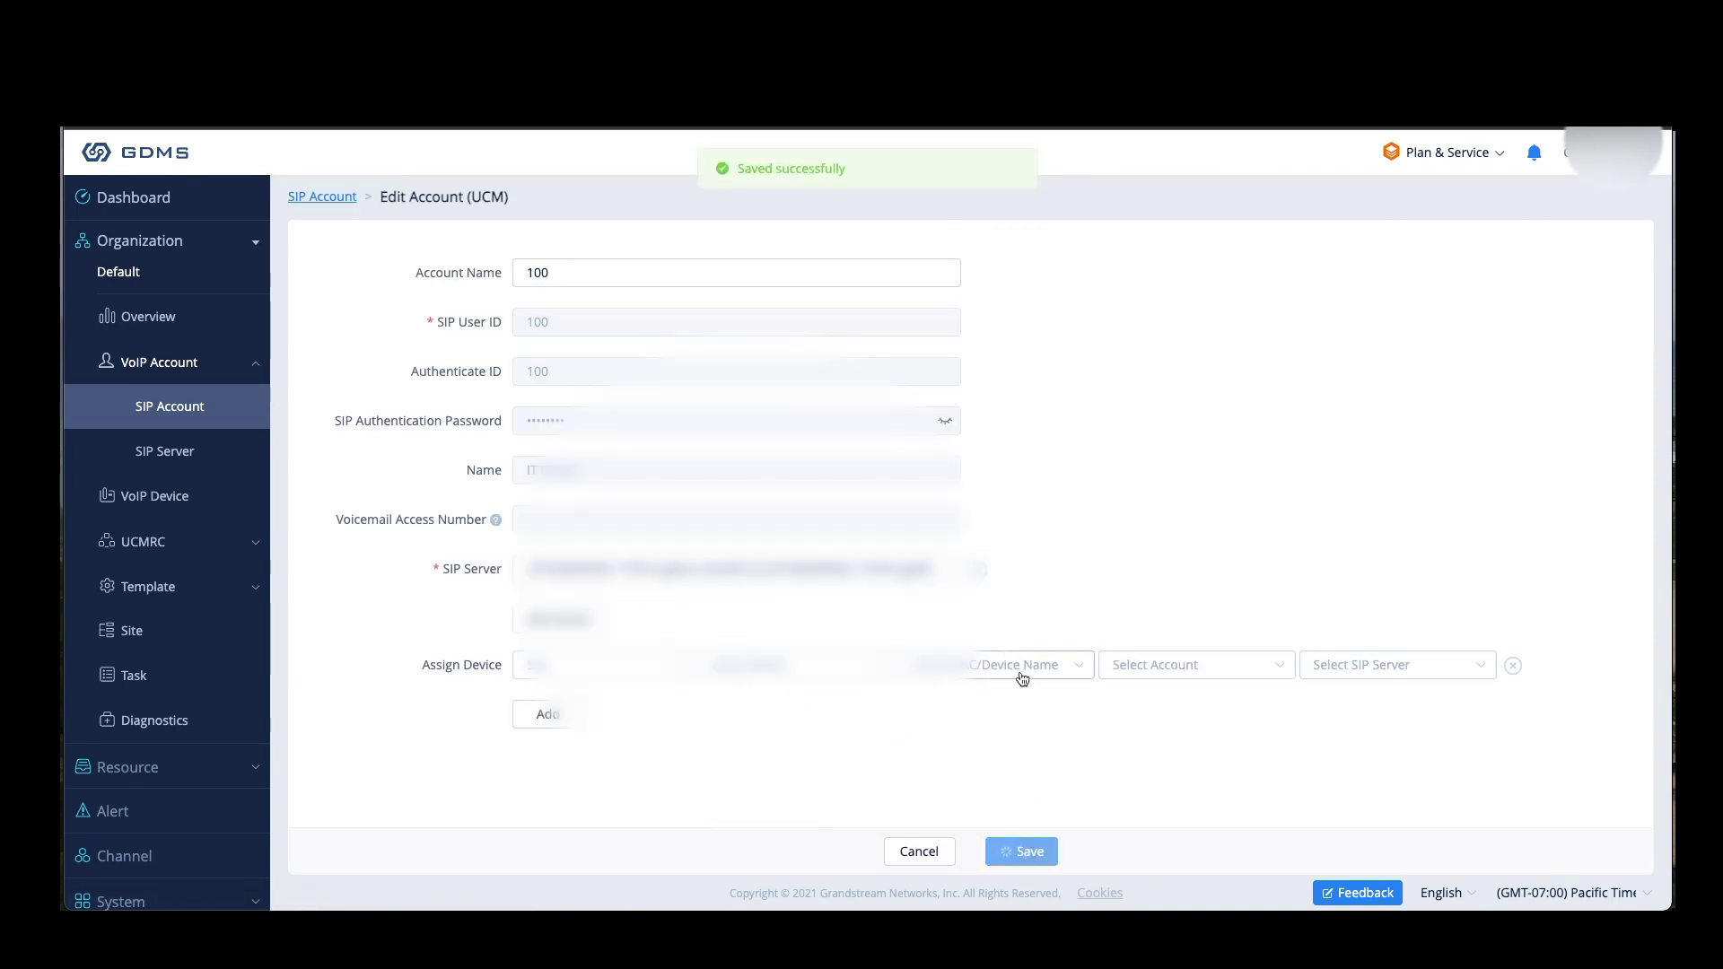
left_click(143, 495)
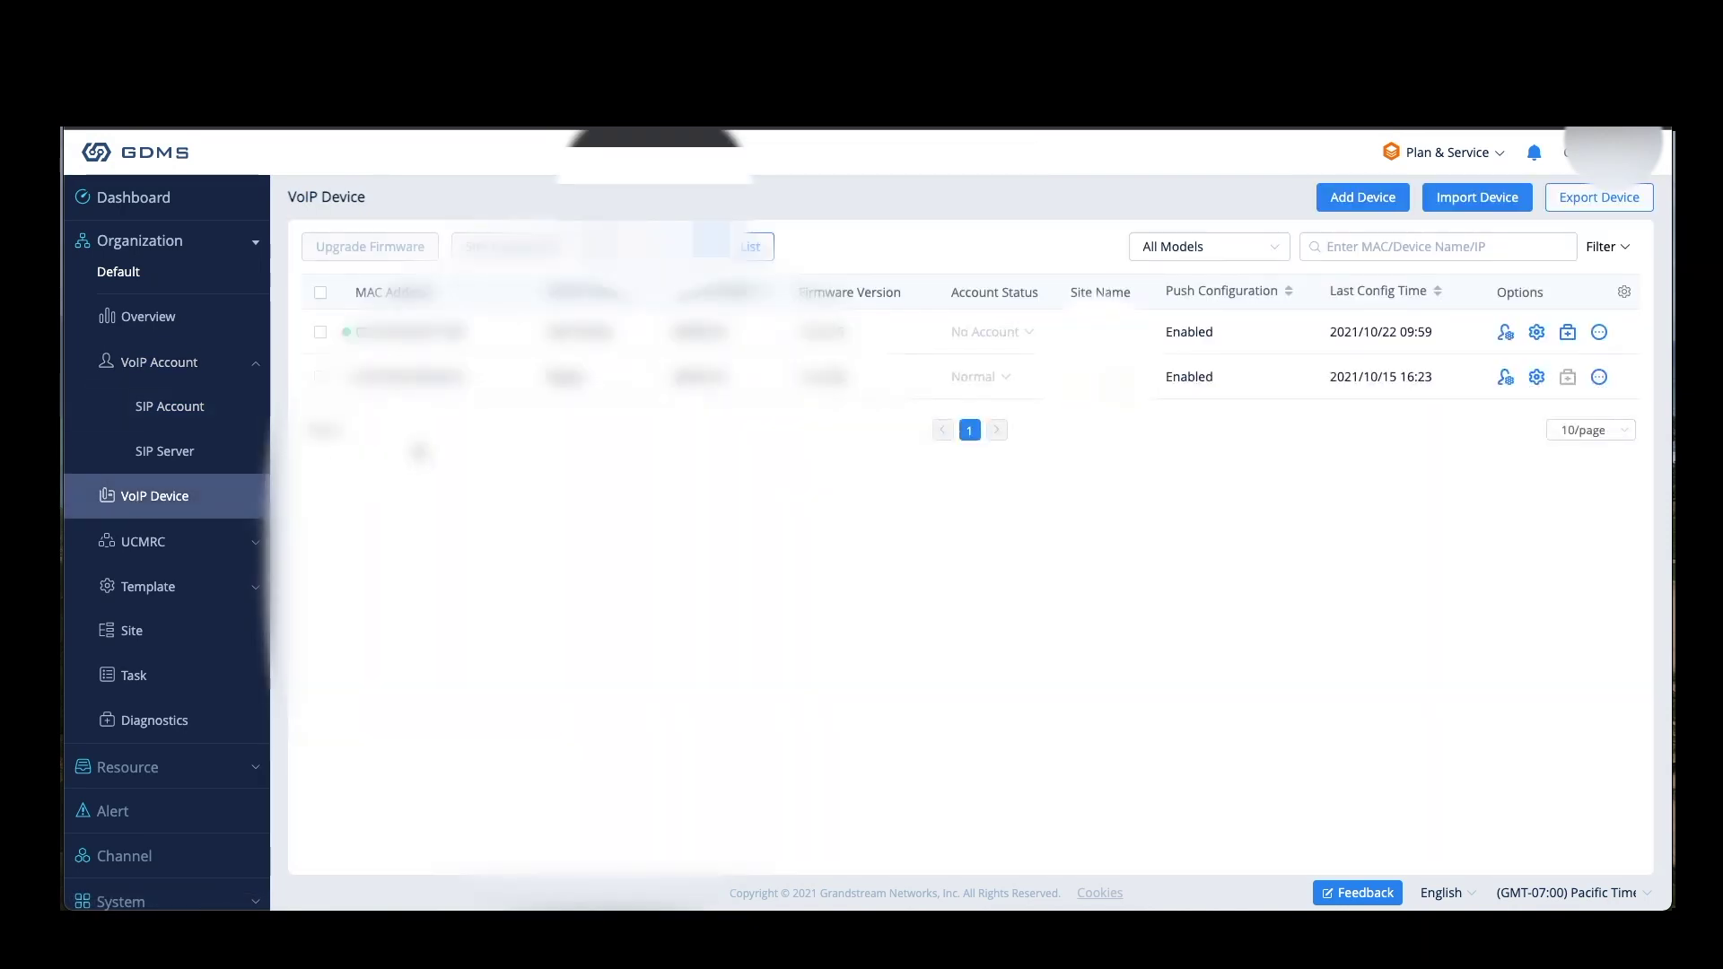